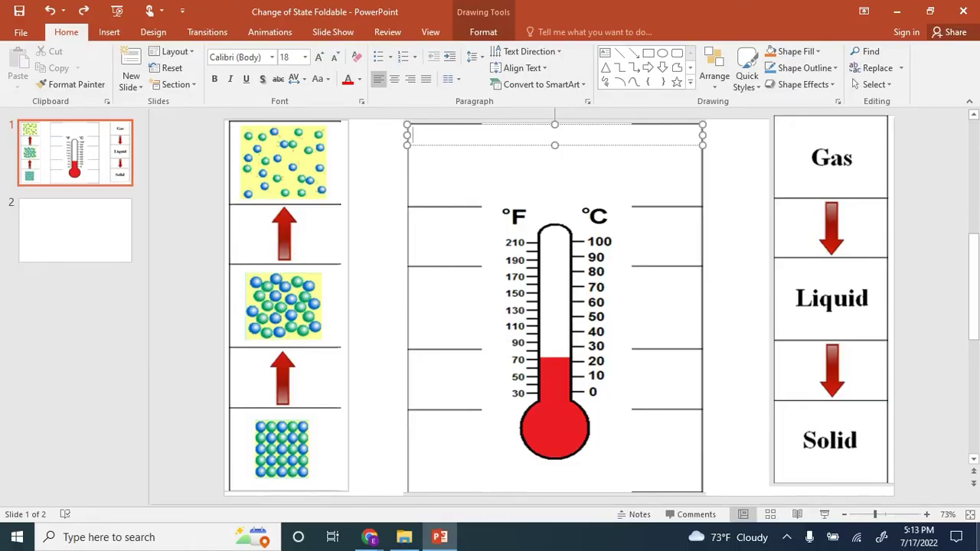
Write "Gas molecules move", "Quickly, freely and" and "Are far a part" on three lines in the text box above the thermometer
type("Gas molecule")
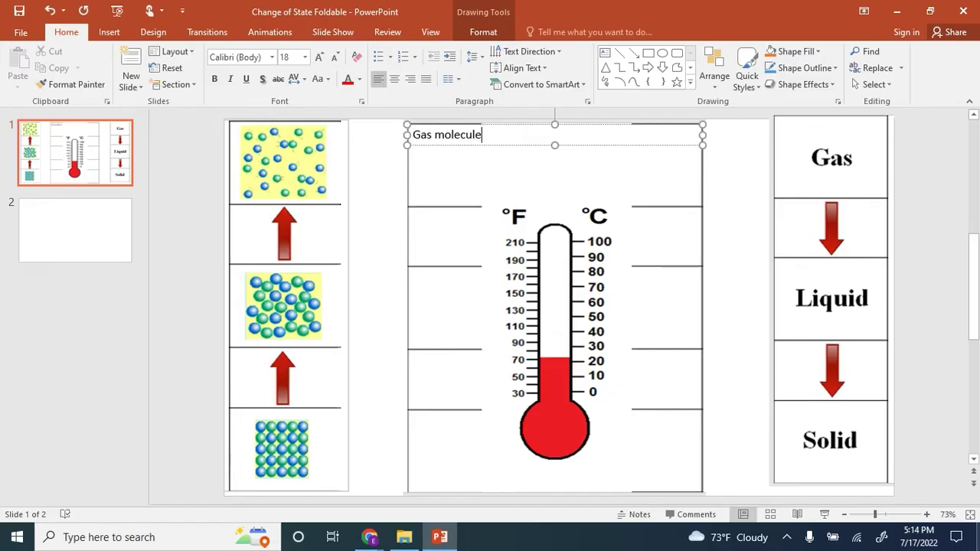
type("s move")
key("Return")
type("quickly, freely and")
key("Return")
type("and Are ")
type("far")
type(" a p")
type("art")
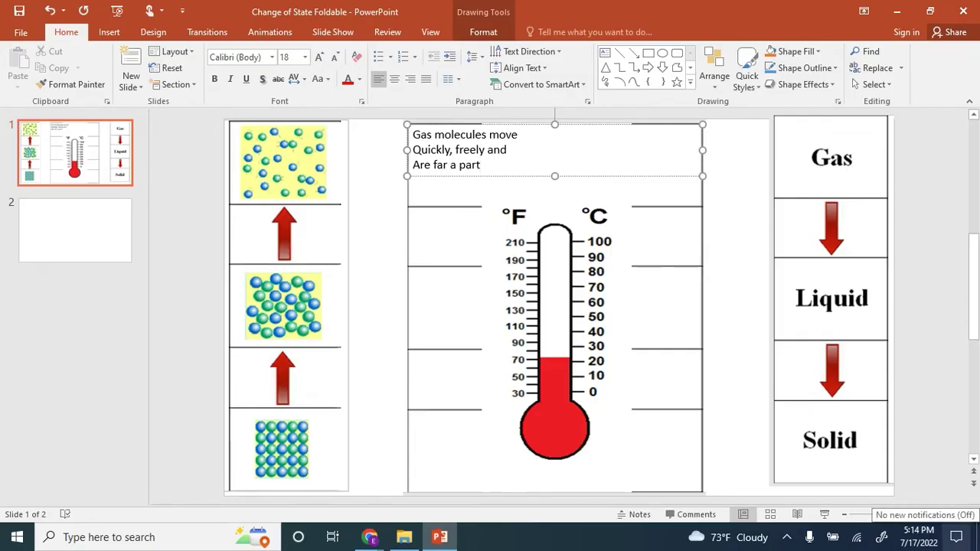
Add "Gases have" on the same line as "Gas molecules move", spaced over to begin a second column
left_click(483, 134)
left_click(518, 135)
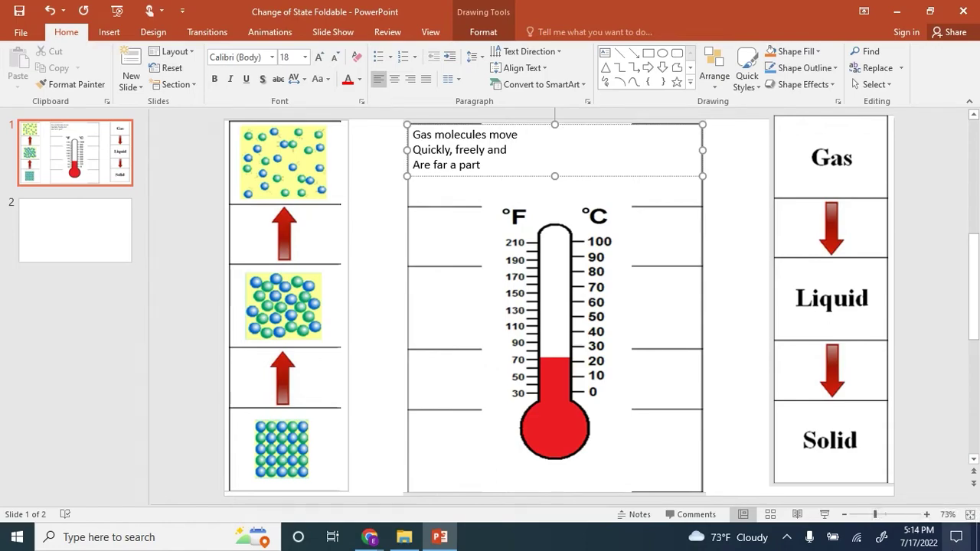
type("Gas")
type("e")
type("s have")
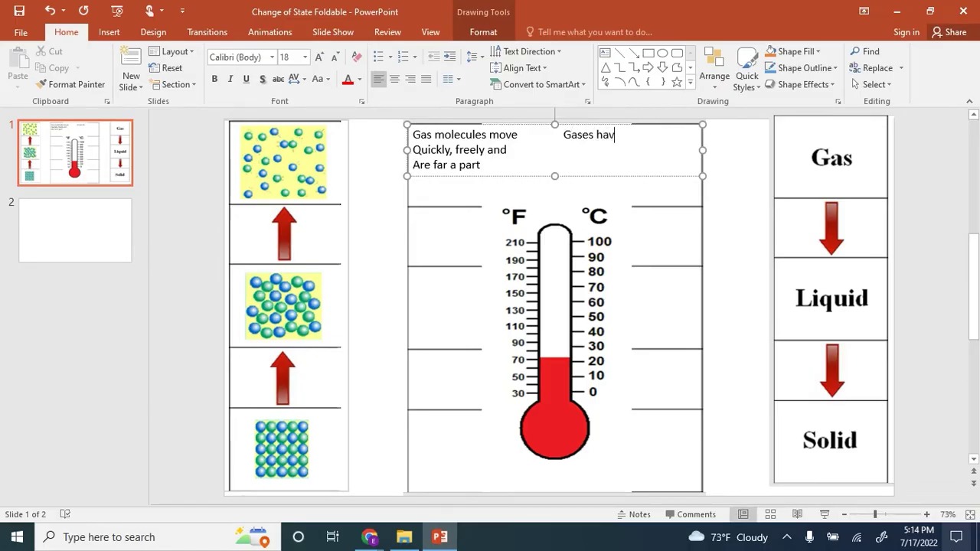
Add "No definite volume" and "No definite shape" on the two lines beneath "Gases have", aligned with it
left_click(507, 149)
type("have ")
type("No")
type(" defini")
type("te")
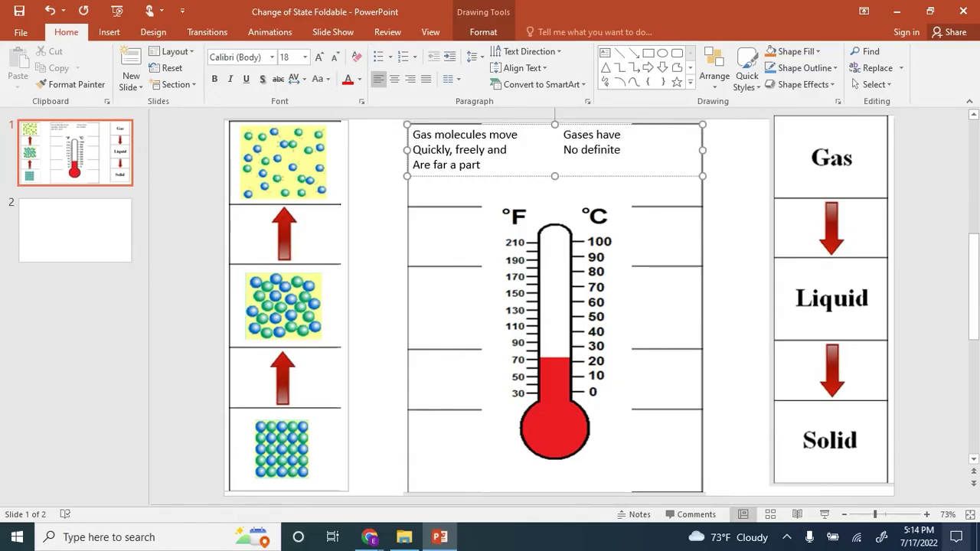
type(" volume")
key("Return")
type("No definite sham")
key("BackSpace")
type("pe")
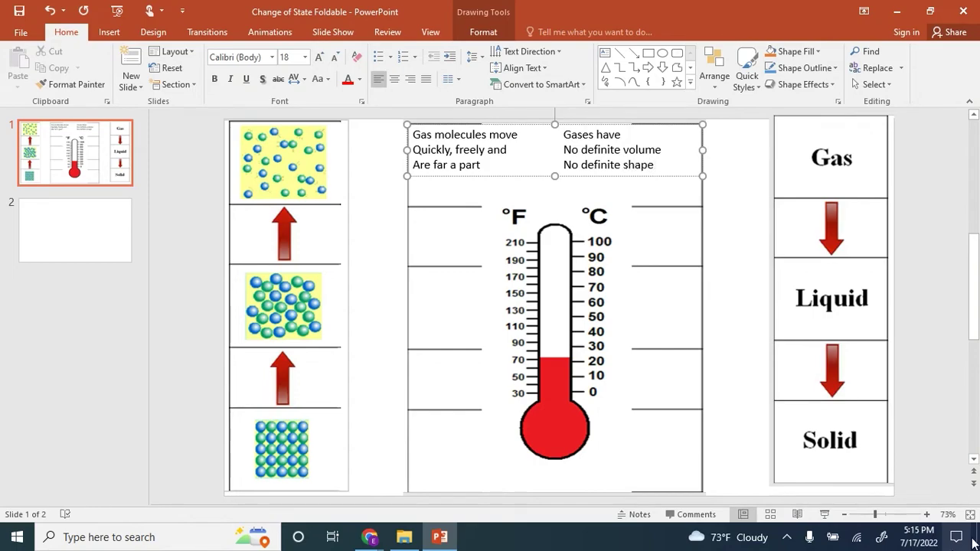
Leave blank lines below the gas notes and write "Boiling", "212 F" and "Endothermic" beside the thermometer's Fahrenheit scale
key("Return")
key("Return")
key("Return")
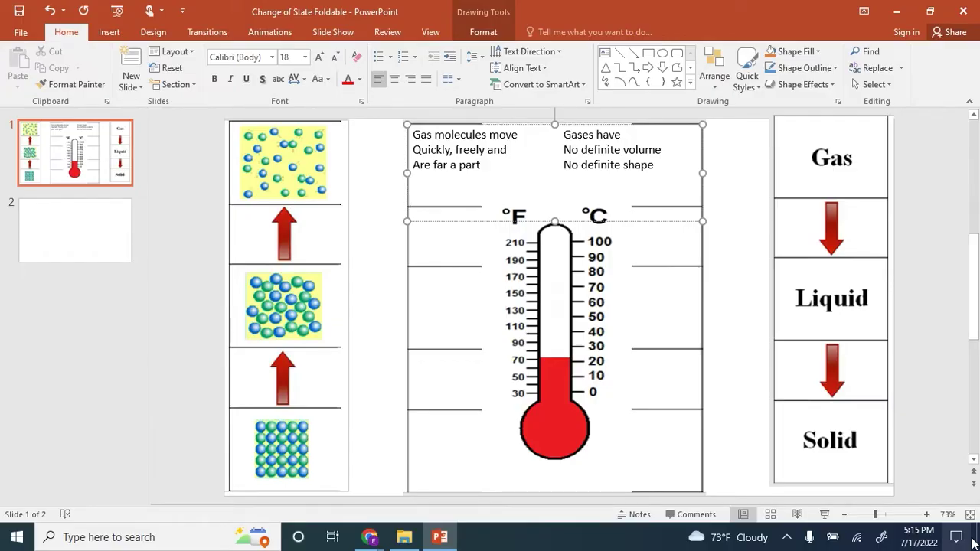
type("Boiling")
key("Return")
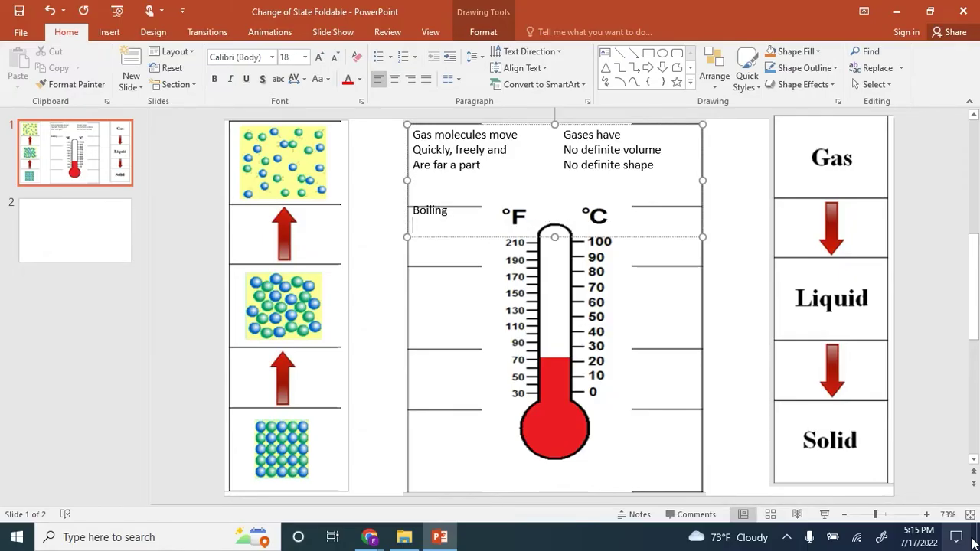
type("W")
key("BackSpace")
type("212 F")
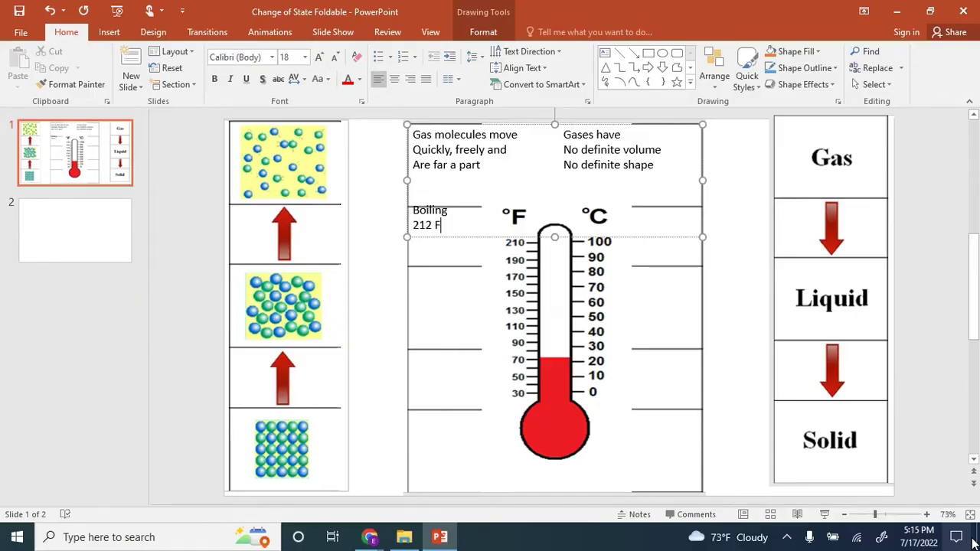
key("Return")
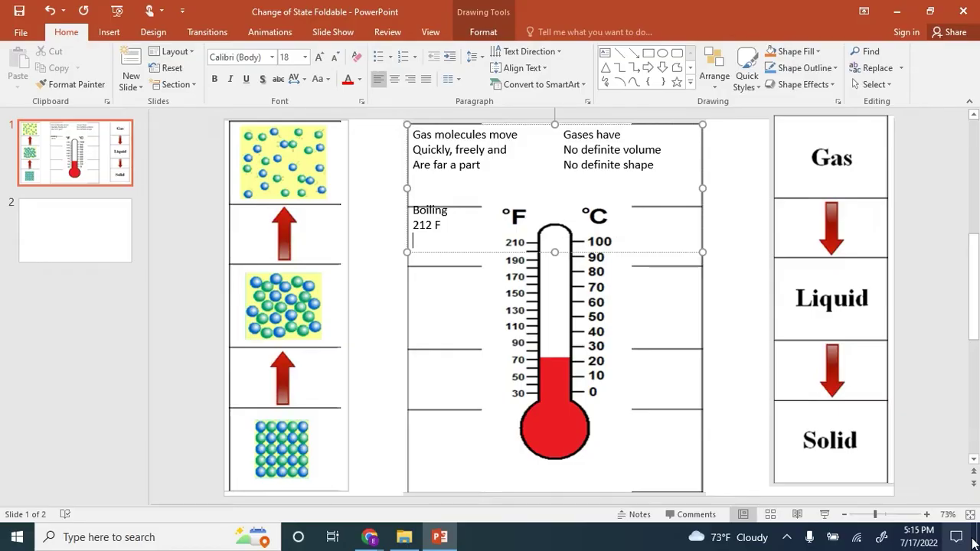
type("Endothermic")
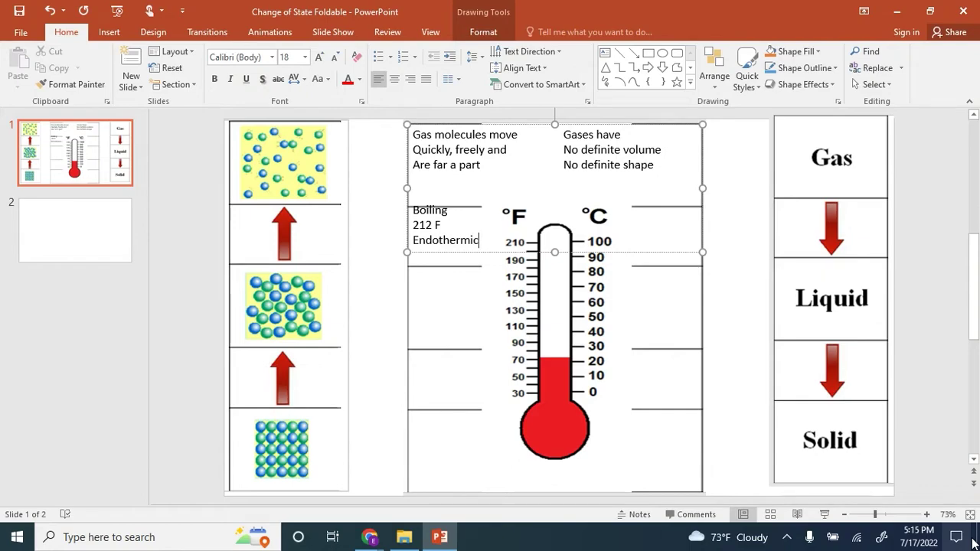
Add "Condensation" on the Boiling line, spaced across to the Celsius side of the thermometer
key("Up")
key("Up")
key("Tab")
key("Tab")
type("Condensation")
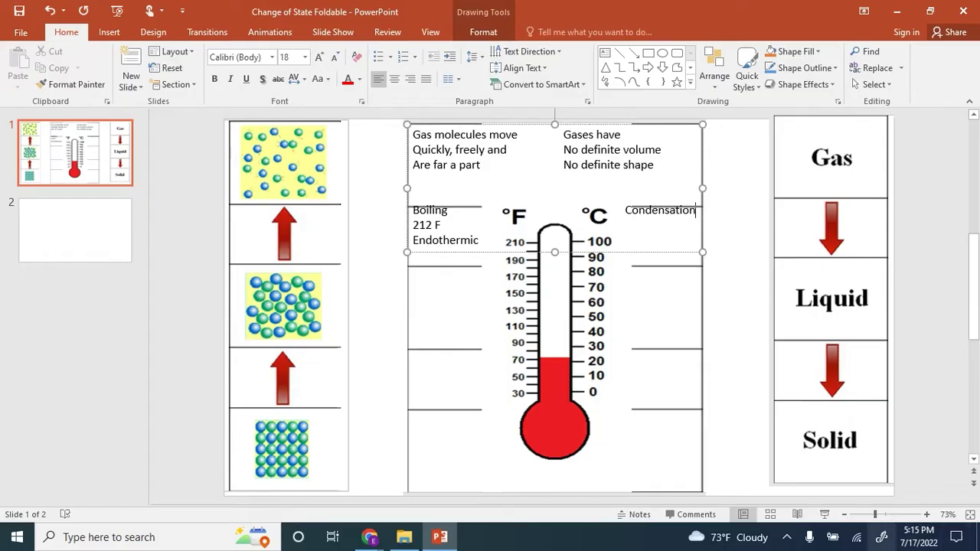
Add "100 C" and "Exothermic" beneath "Condensation", adjusting the spacing to line them up
key("Down")
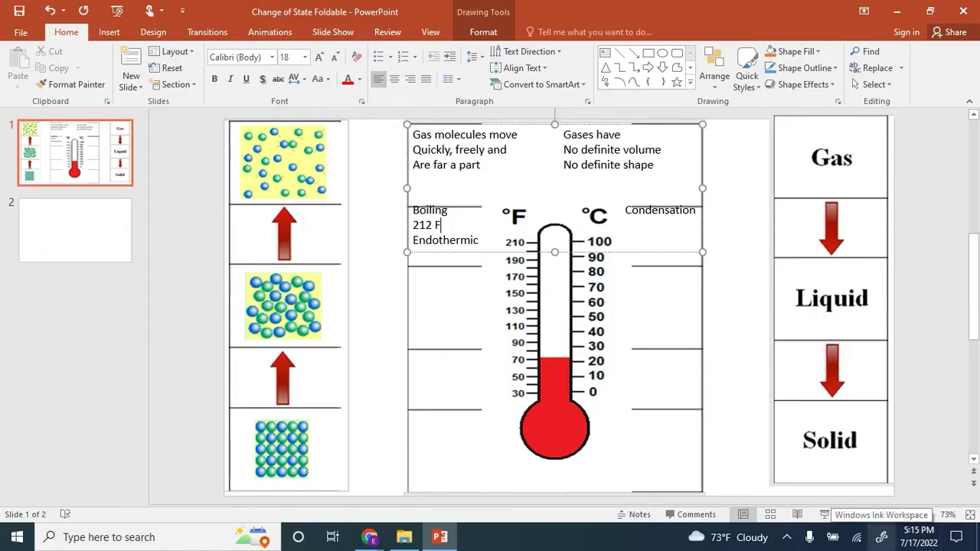
key("Tab")
key("Tab")
key("Tab")
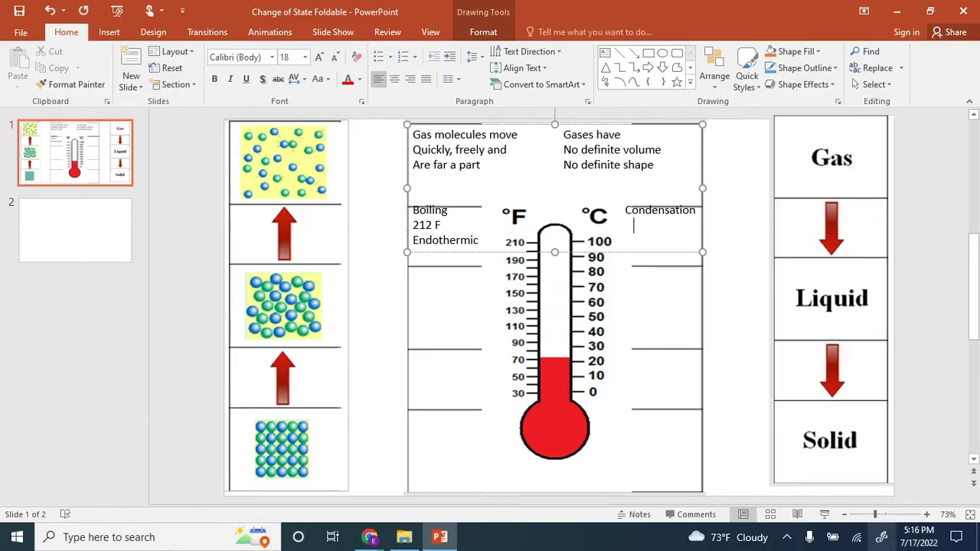
type("100 C")
key("BackSpace")
key("BackSpace")
key("BackSpace")
key("BackSpace")
key("BackSpace")
key("BackSpace")
key("BackSpace")
key("BackSpace")
key("BackSpace")
key("BackSpace")
key("BackSpace")
key("BackSpace")
type("Exothermic")
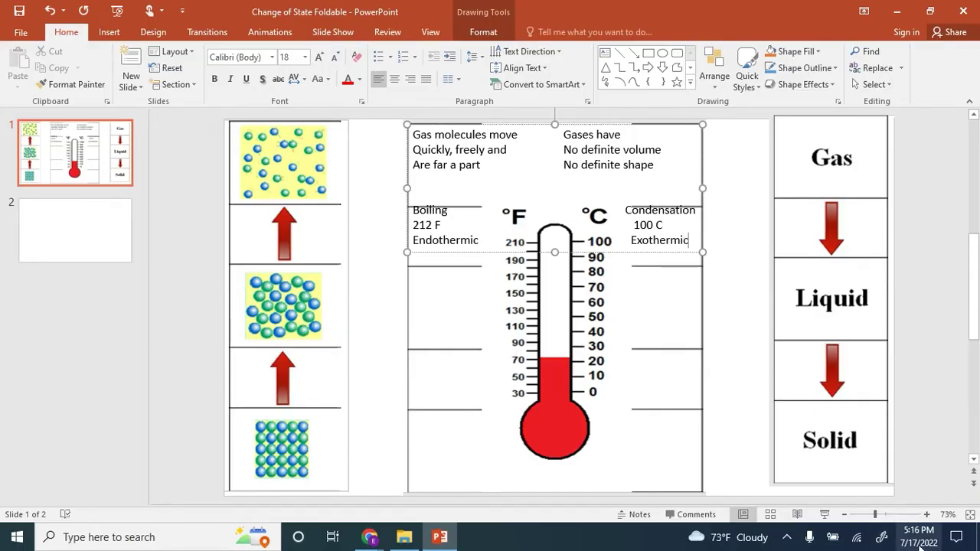
Skip a line below "Endothermic" and write "Liquid molecules", "Slide past each" and "Other" on separate lines
key("Return")
key("Return")
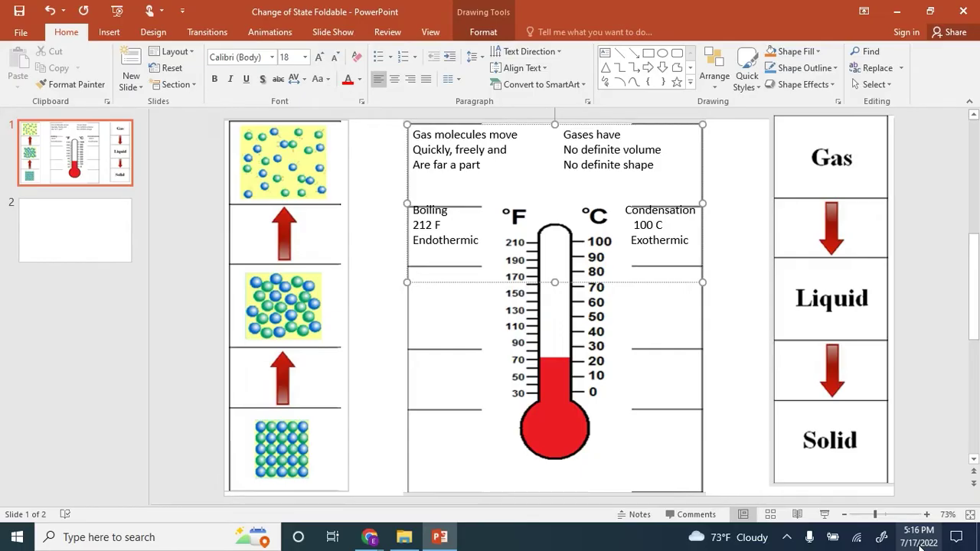
type("Liquid molecule")
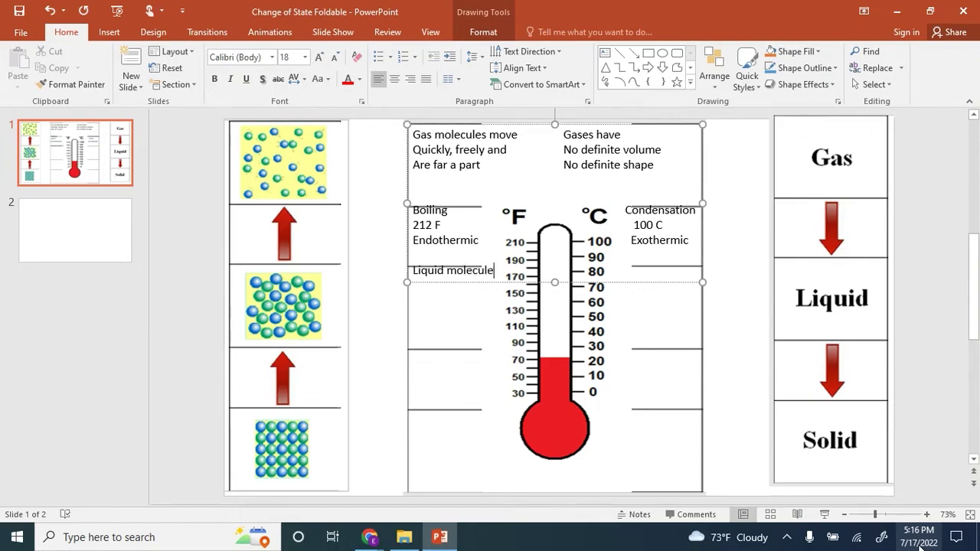
type("s")
key("Return")
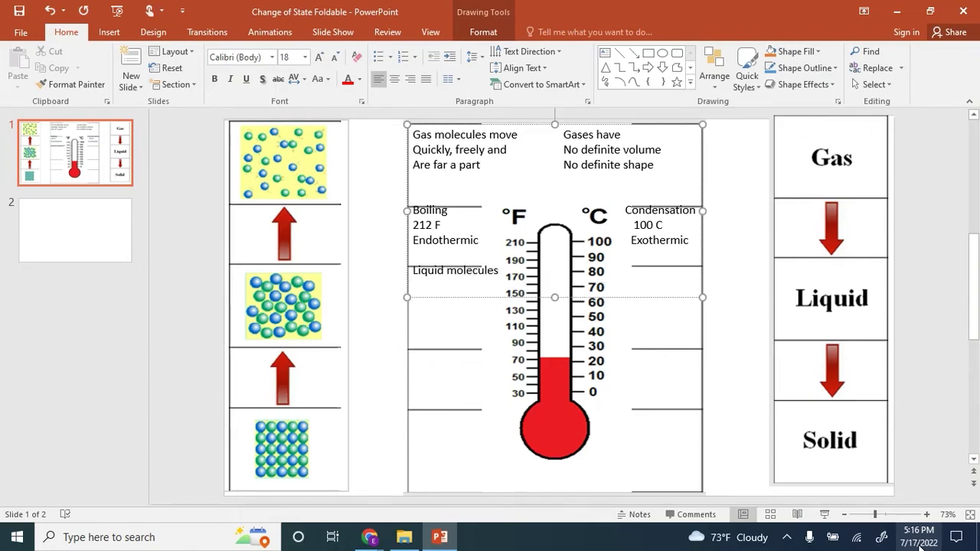
type("sl")
type("ide p")
type("ast e")
type("ach")
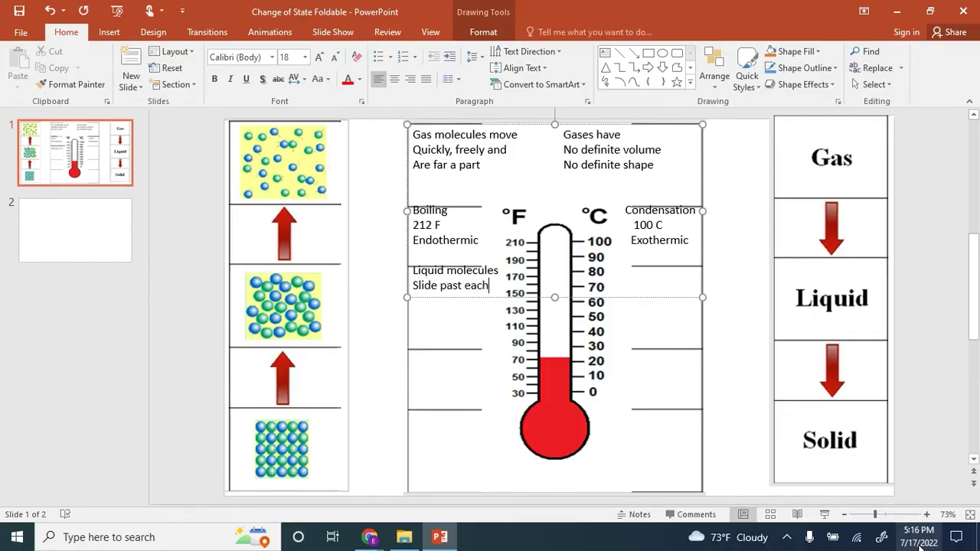
type(" other")
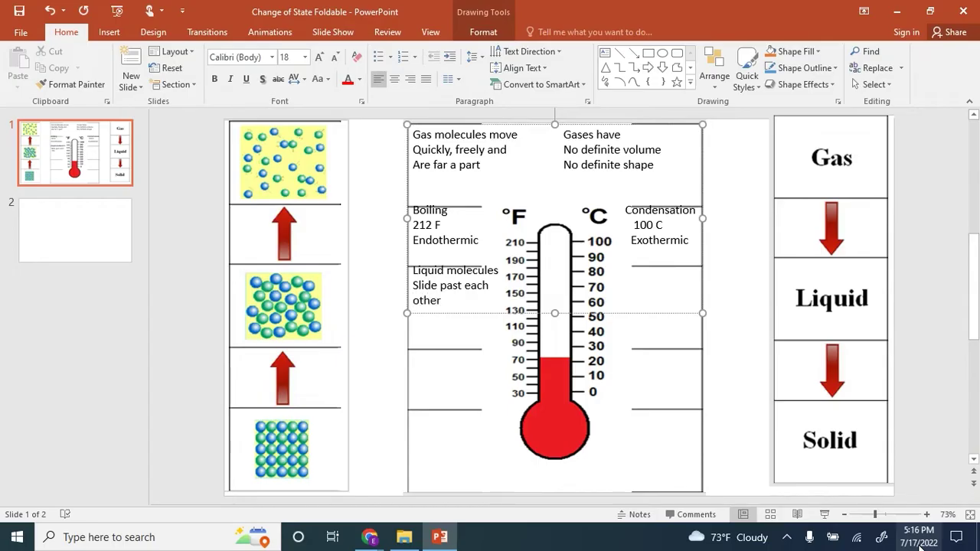
Continue the liquid molecules note with "with more", "Energy than solids", "And less energy than" and "gases"
type(" with more en")
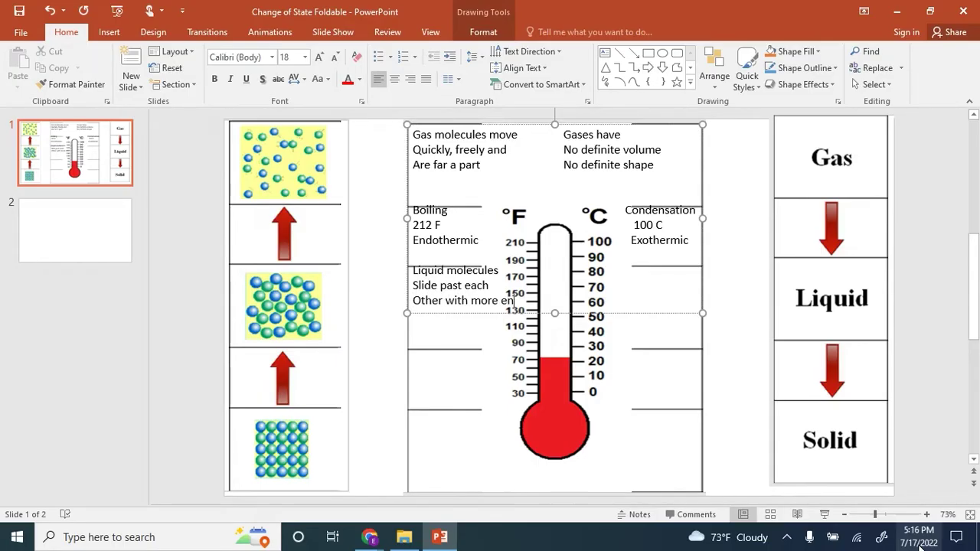
type("er")
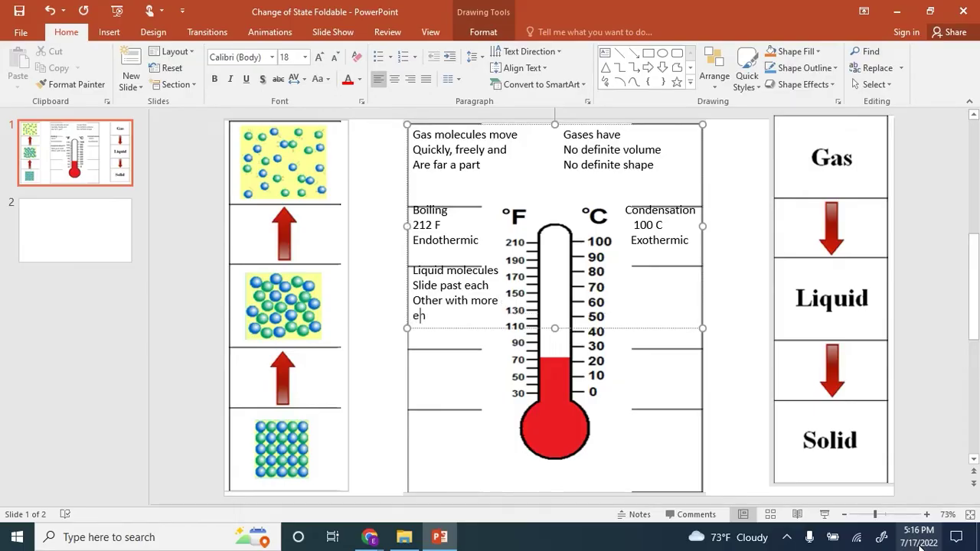
type("gy than so")
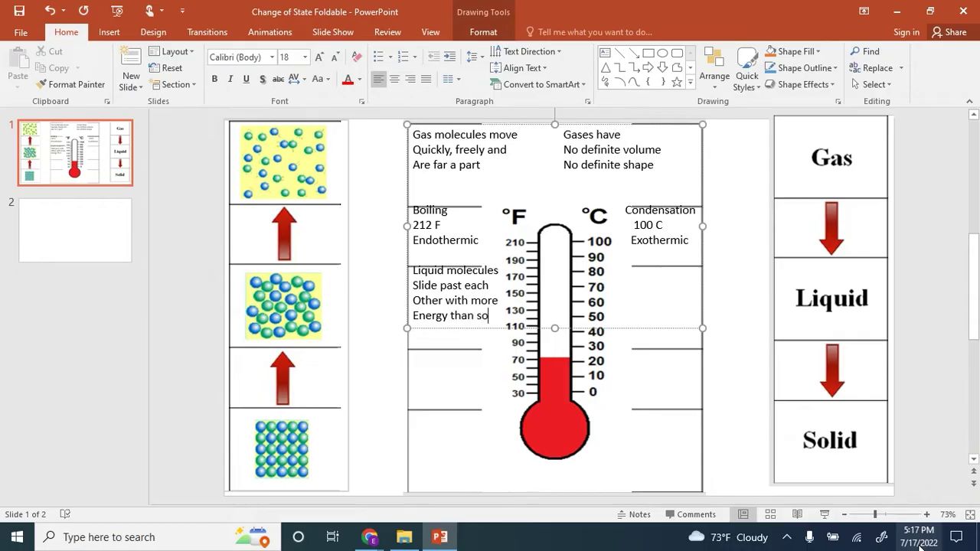
type("lids")
key("Return")
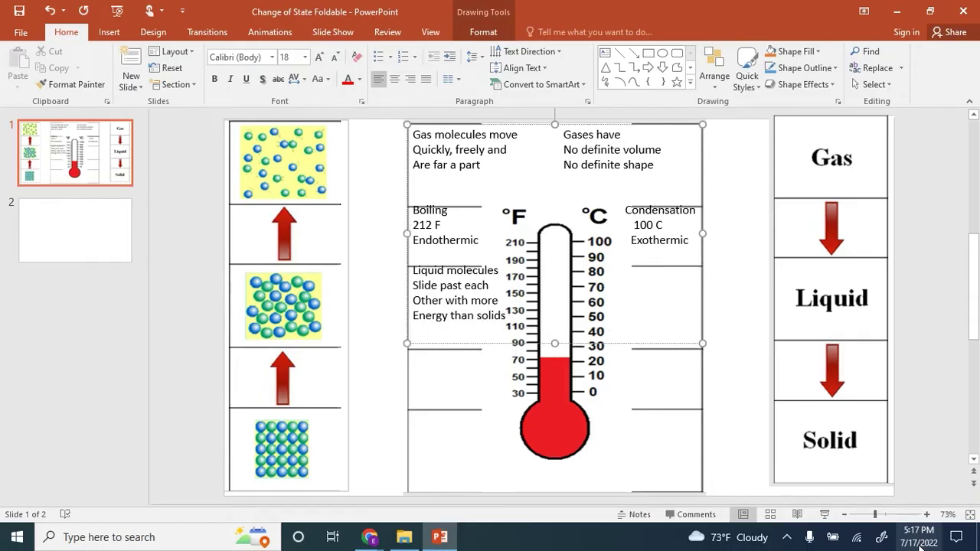
type("an solids And les")
type("s energ")
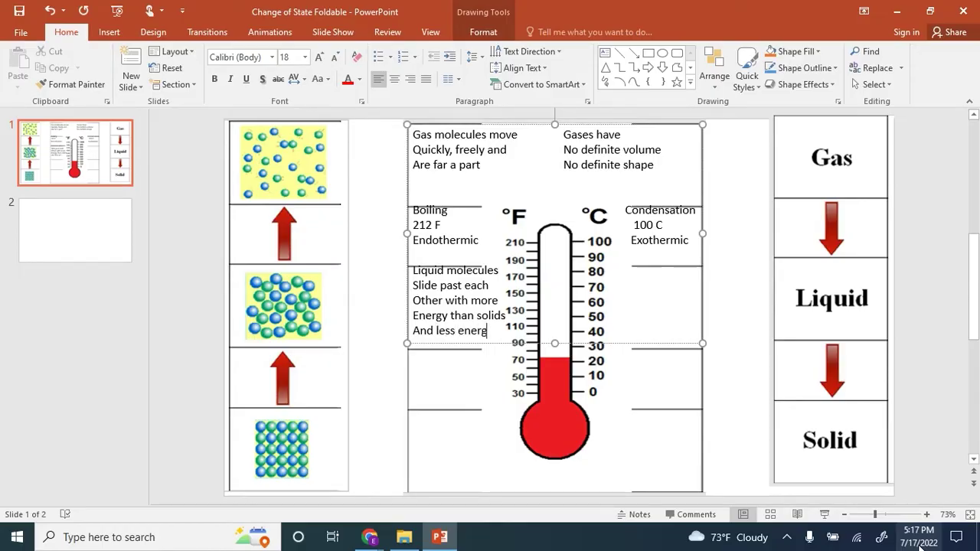
type("y than")
key("Return")
type("gases")
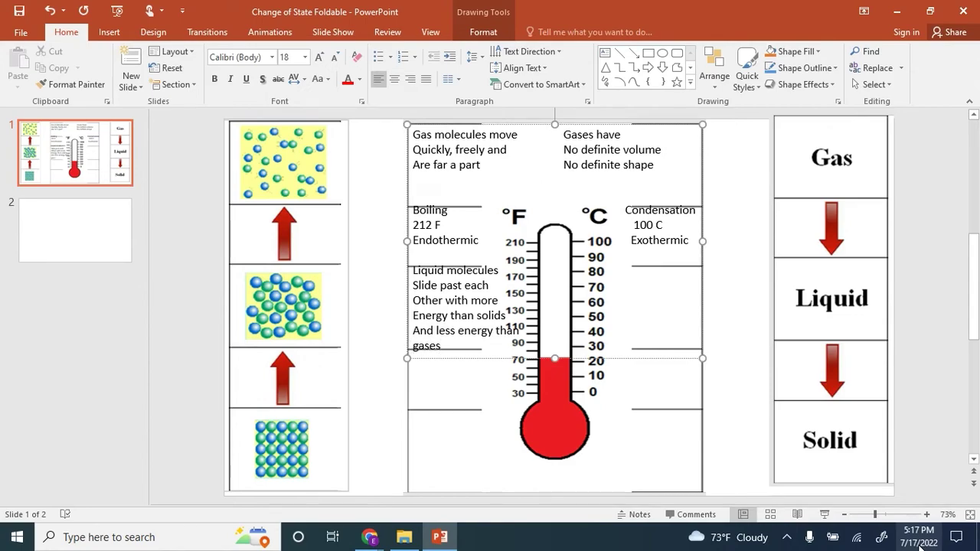
Add "Liquids have" on the "Liquid molecules" line, spaced across to the Celsius side of the thermometer
key("Up")
key("Up")
key("Up")
key("Up")
key("Up")
key("Right")
key("Right")
key("Right")
key("Right")
key("Right")
key("Right")
key("Right")
key("Right")
type("L")
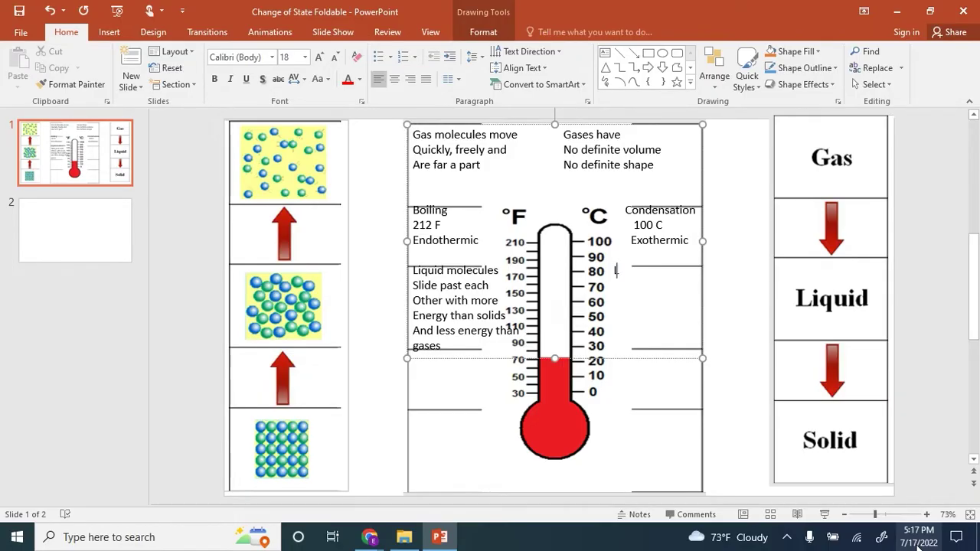
type("iqui")
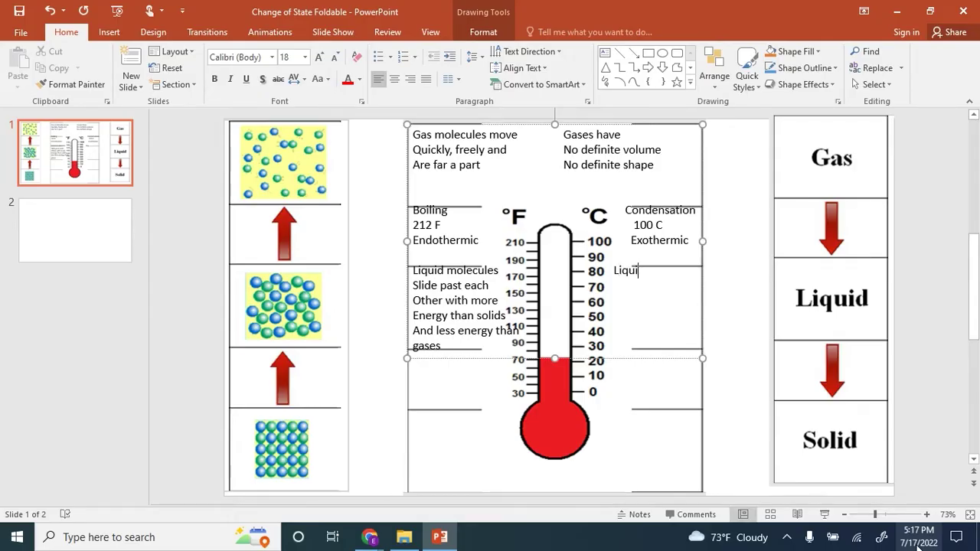
type("ds have")
Add "definite volume", "No definite" and "shape" on the three lines beneath "Liquids have", aligned with it
key("Return")
type("definite volume")
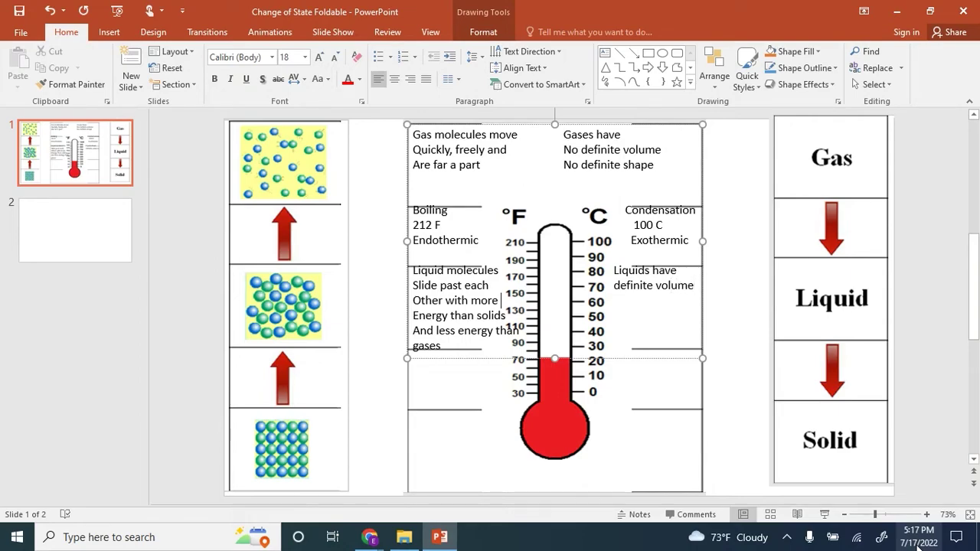
key("Return")
type("No definite")
key("Return")
type("shape")
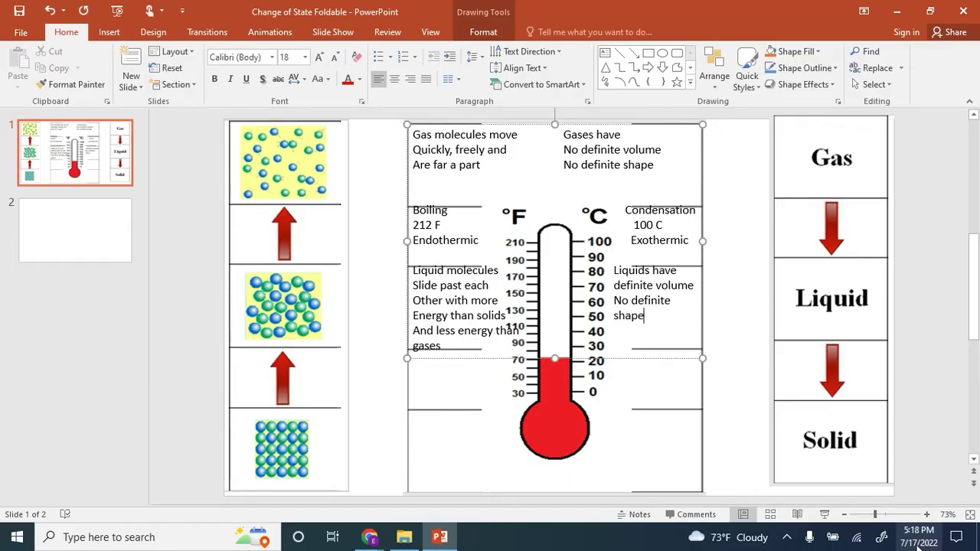
Below "Gases" in the liquid note, write "Melting", "32 F" and "Endothermic" on separate lines
key("Down")
key("Down")
key("Return")
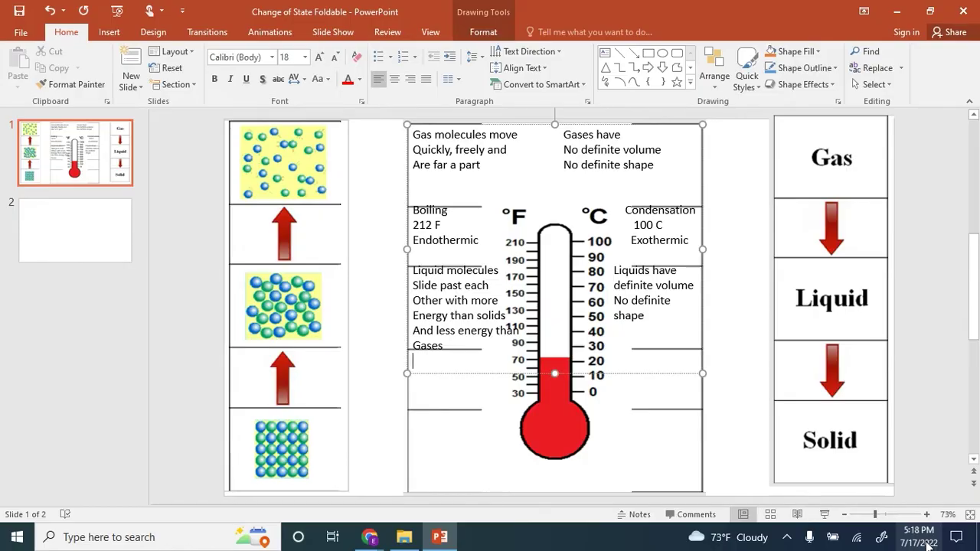
type("Melting")
key("Return")
type("32 F")
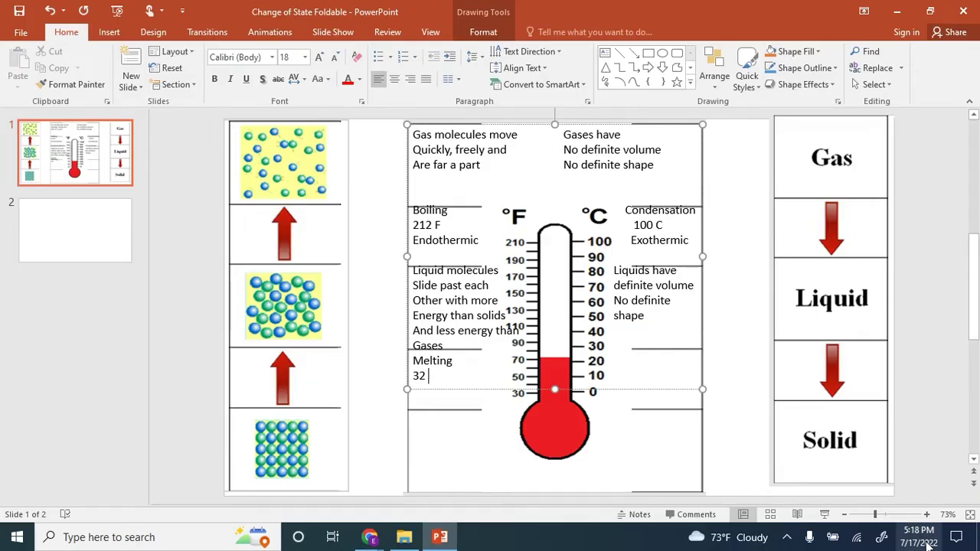
key("Return")
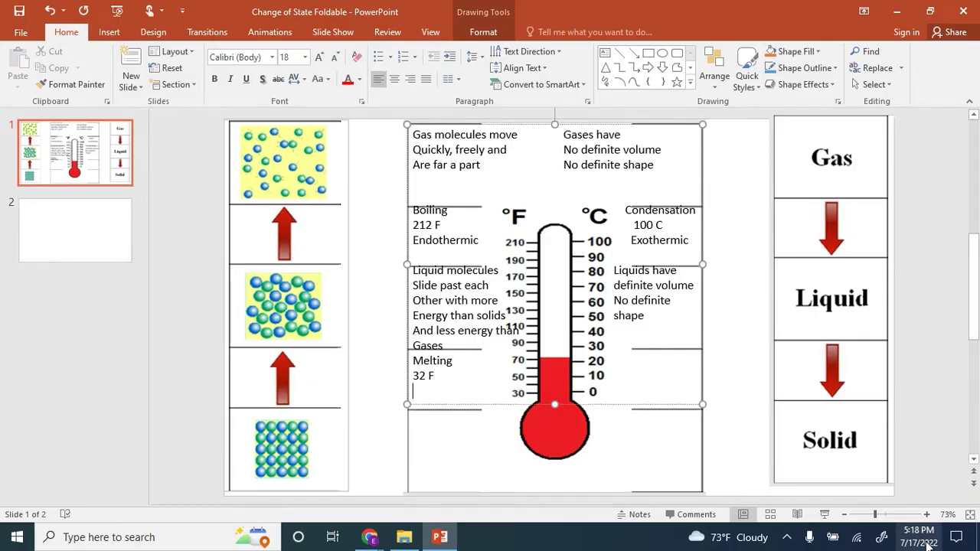
type("E")
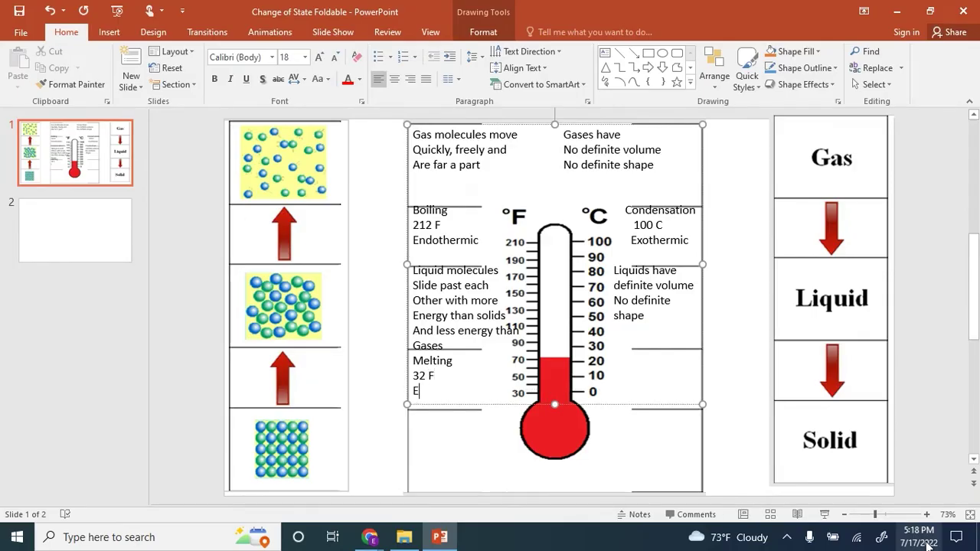
type("ndoth")
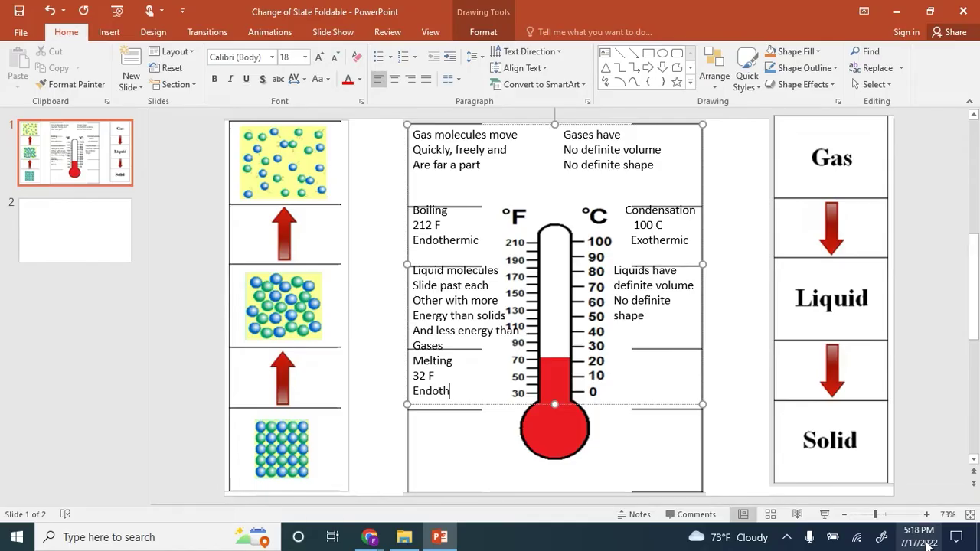
type("ermic")
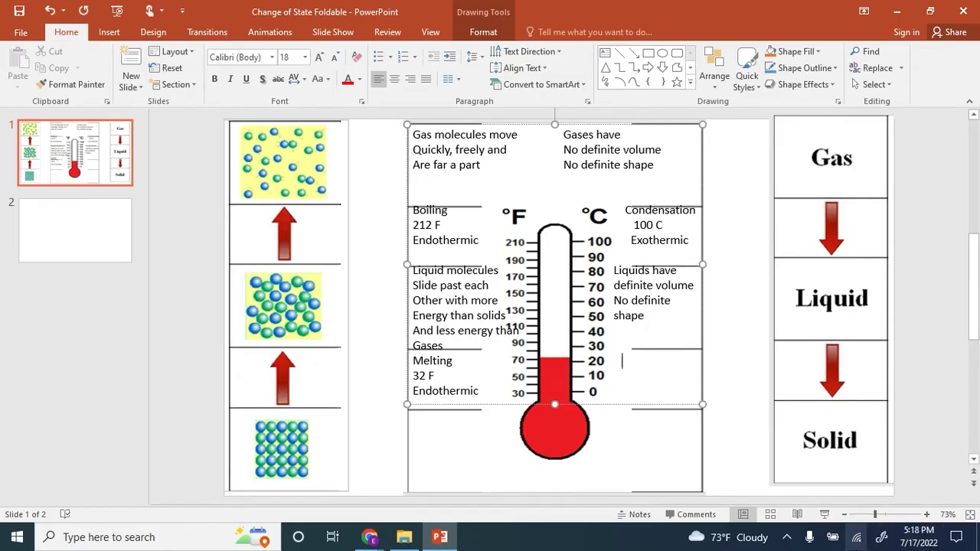
Add "Freezing", "0 C" and "Exothermic" on the Celsius side of the thermometer, level with the "Melting", "32 F" and "Endothermic" lines
type("Freezing")
key("Tab")
key("Tab")
type("0 C")
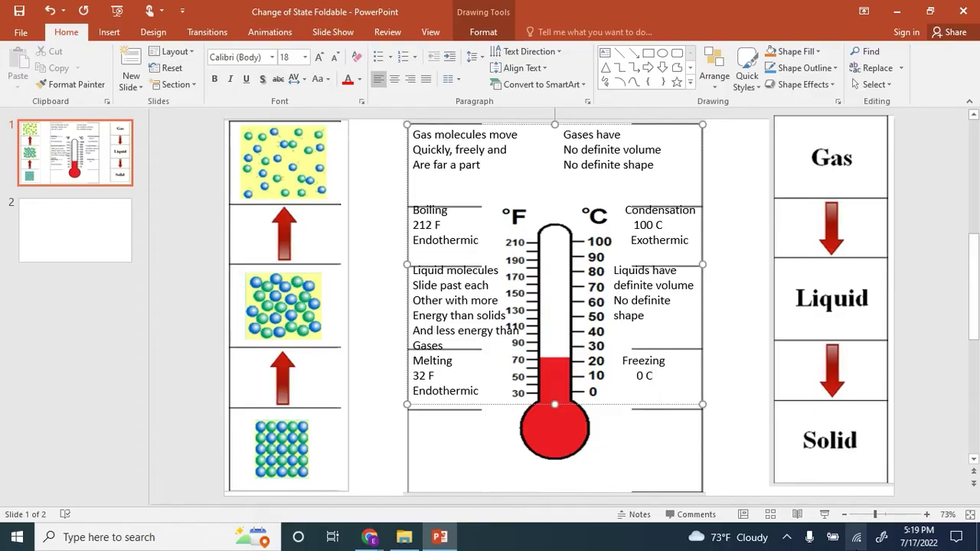
left_click(479, 391)
key("Tab")
key("Tab")
key("Tab")
key("Tab")
type("Exothermic")
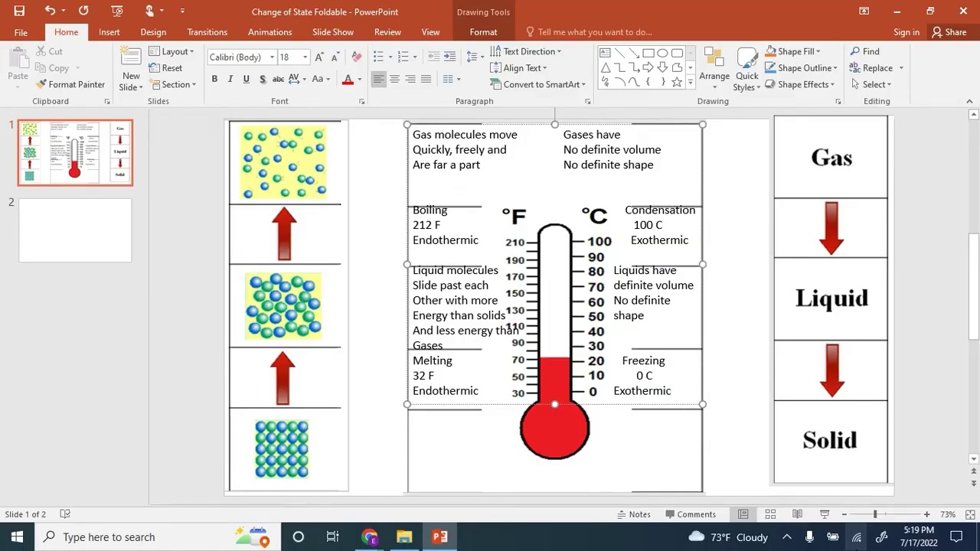
Skip a line below the melting and freezing notes and write "Solid molecules" and "Vibrate in place" on separate lines
key("Return")
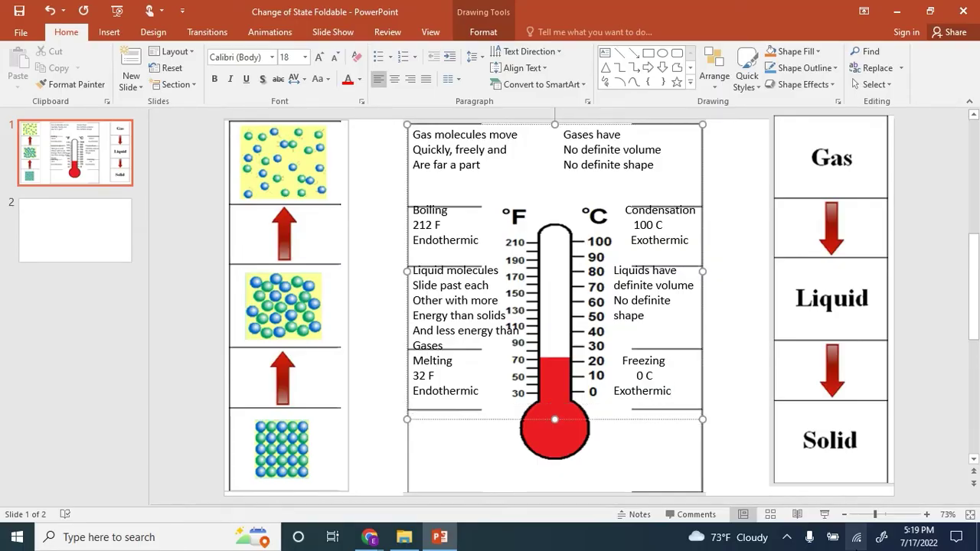
key("Return")
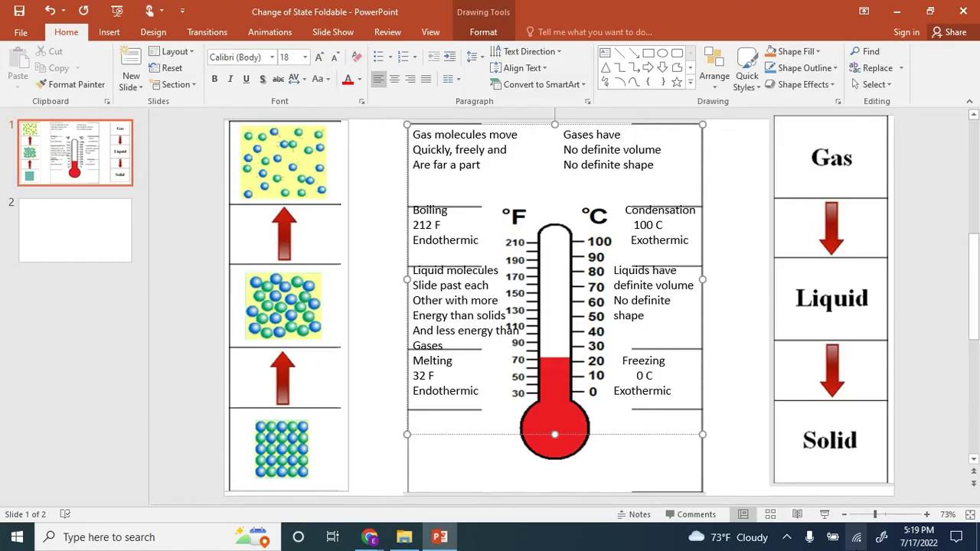
type("S")
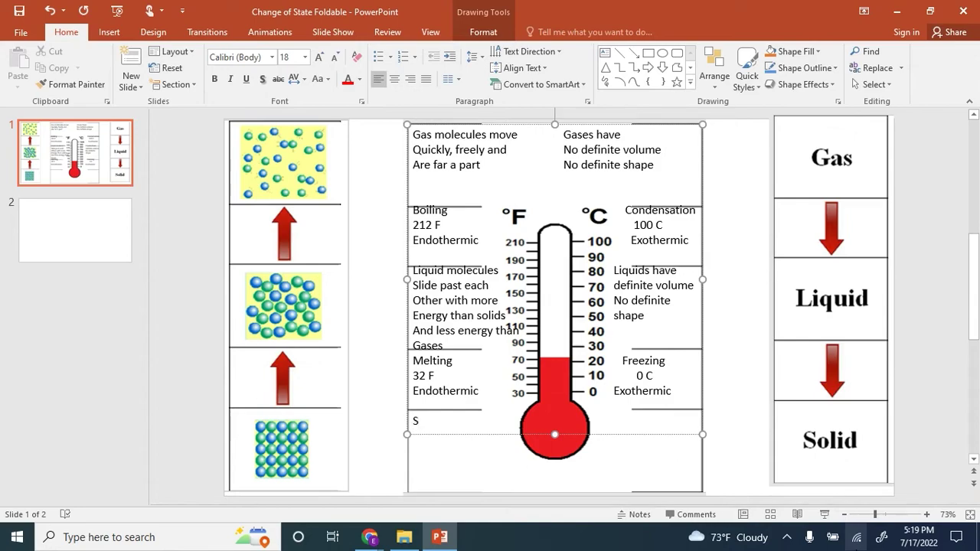
type("olid ")
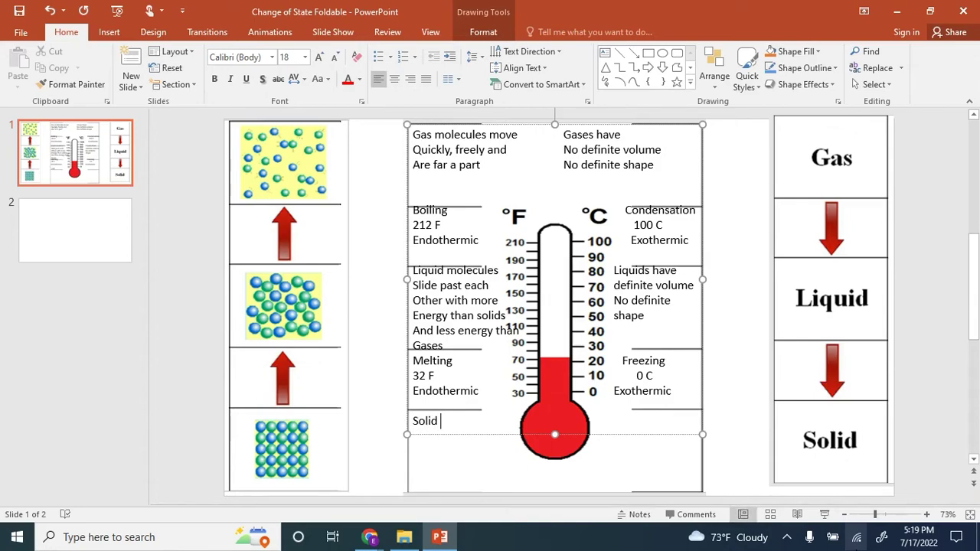
type("molecules")
key("Return")
type("vibrate")
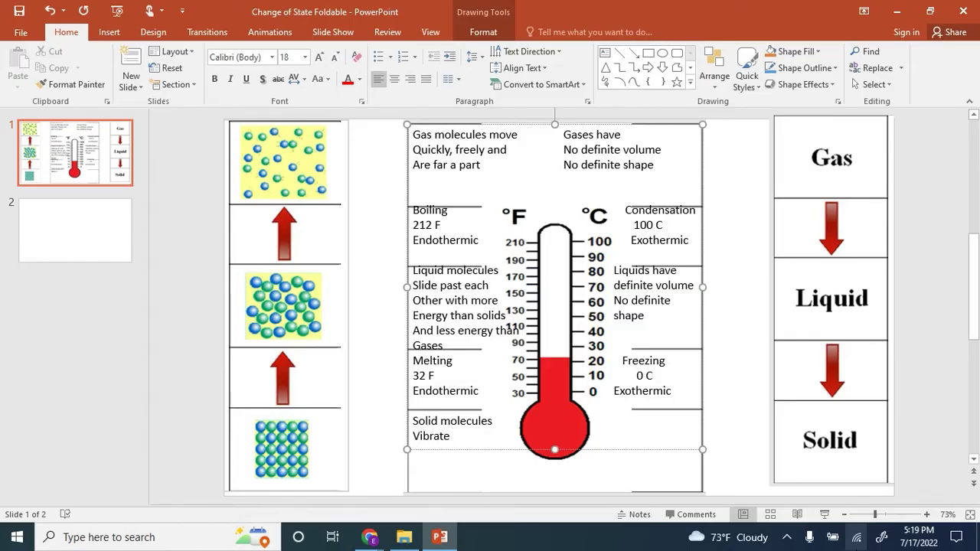
type(" in place")
Add "Solids have", "definite volume" and "definite shape" on three aligned lines on the Celsius side, starting level with "Solid molecules"
key("Tab")
type("Solids hve")
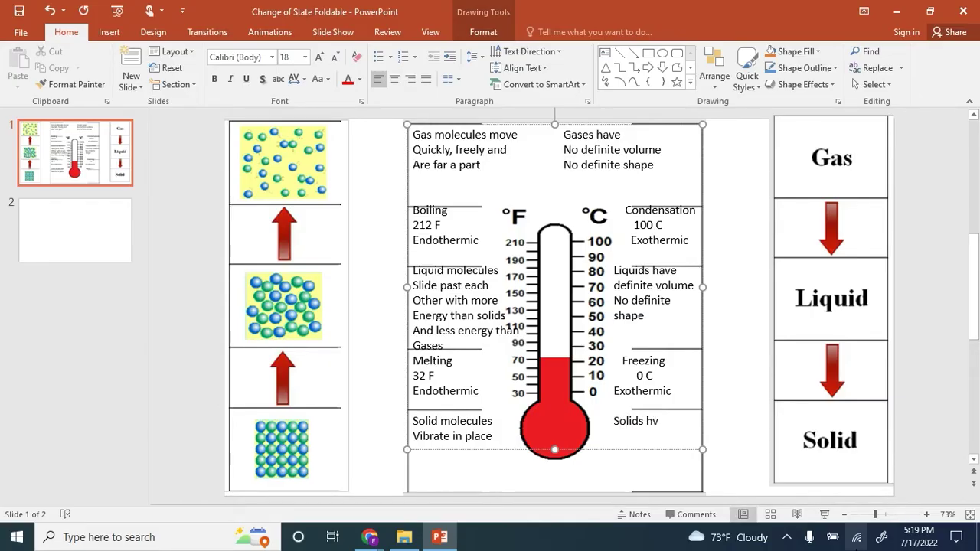
key("BackSpace")
key("BackSpace")
type("ave")
key("Tab")
key("Tab")
type("definite volume")
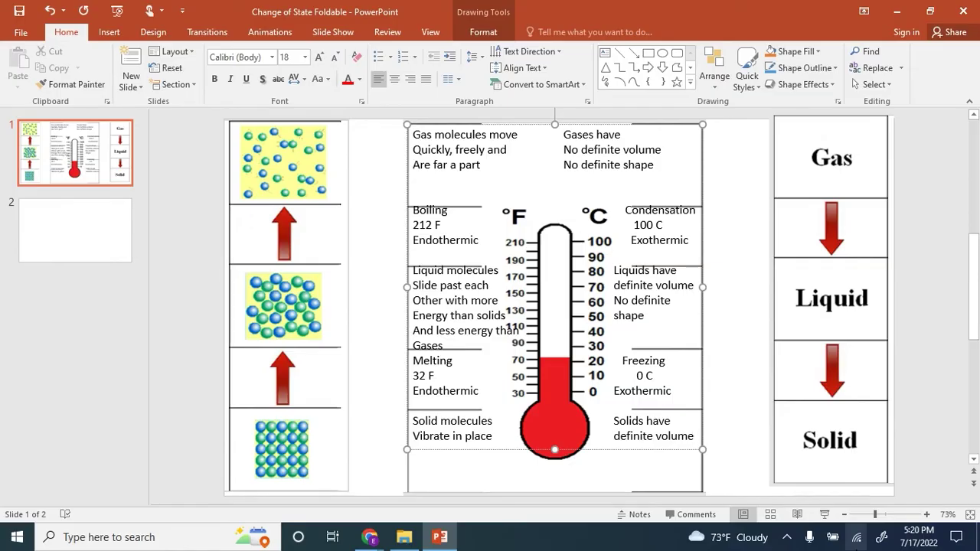
key("Return")
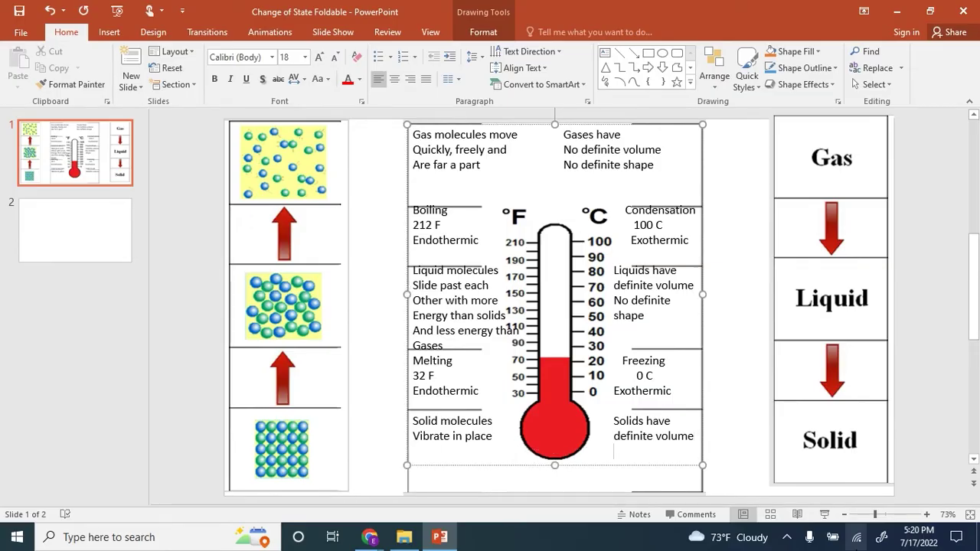
type("definite sham")
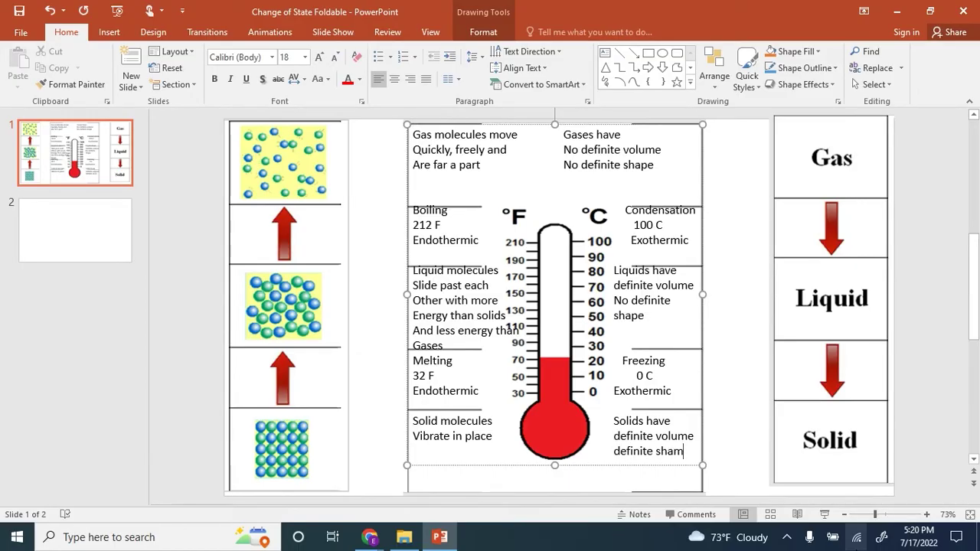
key("BackSpace")
type("pe")
Insert a text box spanning nearly the whole of blank slide 2 and centre its text
left_click(53, 239)
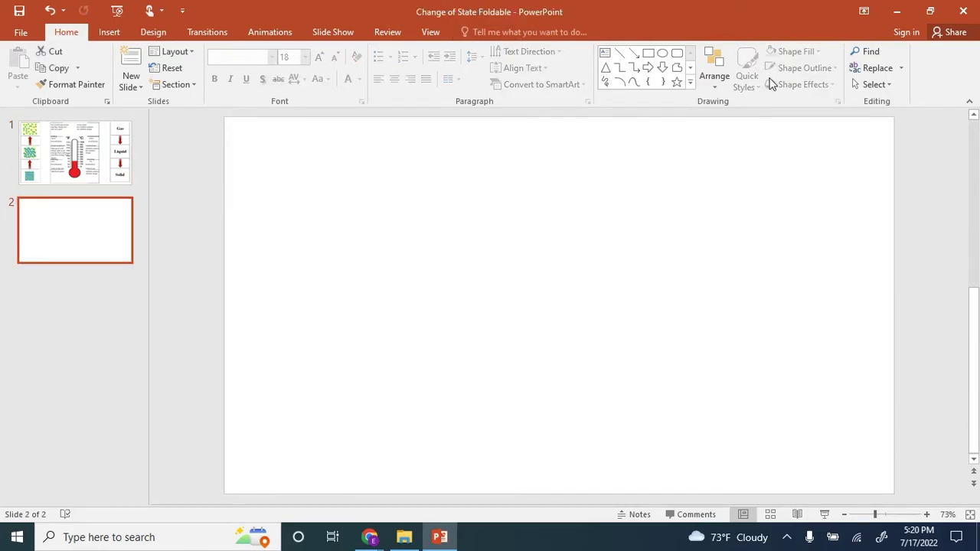
left_click(107, 34)
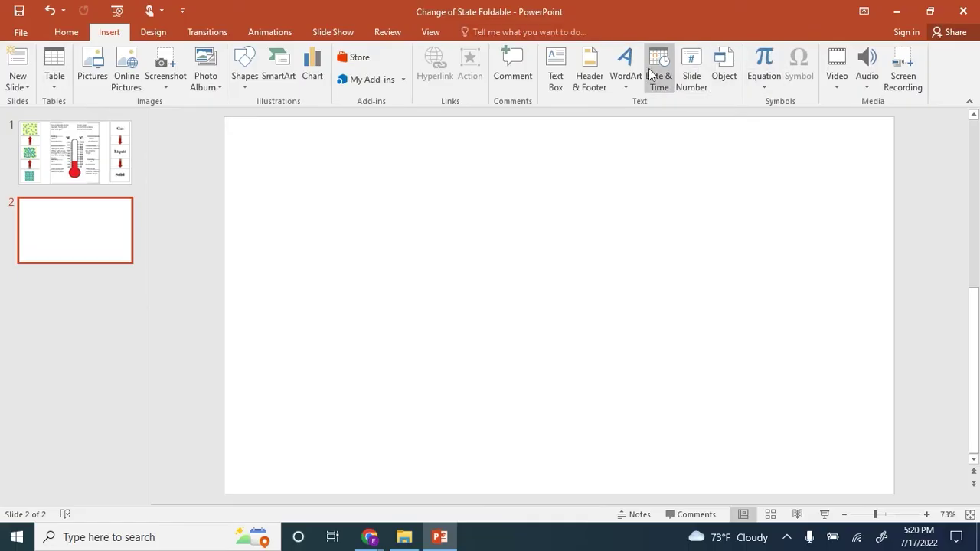
left_click(556, 71)
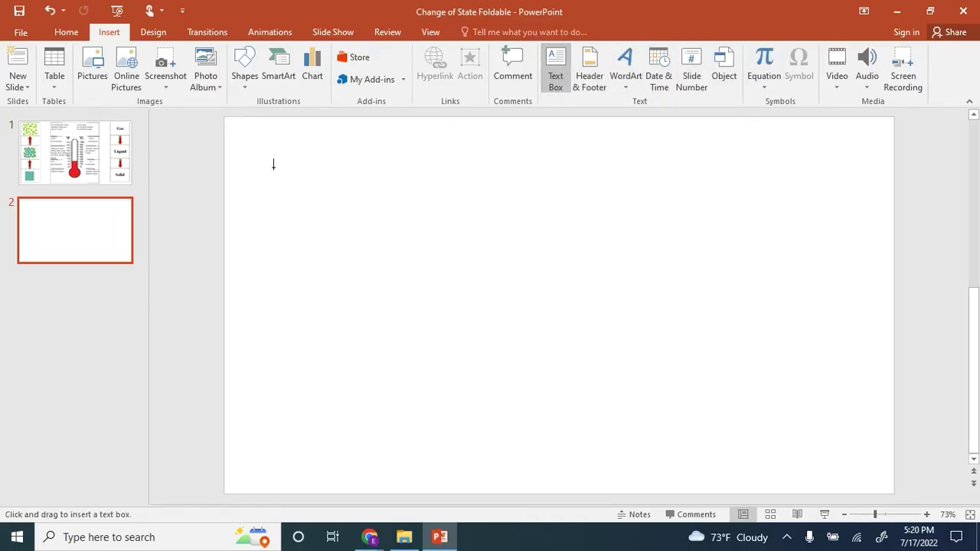
mouse_move(242, 131)
left_mouse_down()
mouse_move(536, 250)
mouse_move(810, 454)
mouse_move(892, 488)
mouse_move(886, 480)
left_mouse_up()
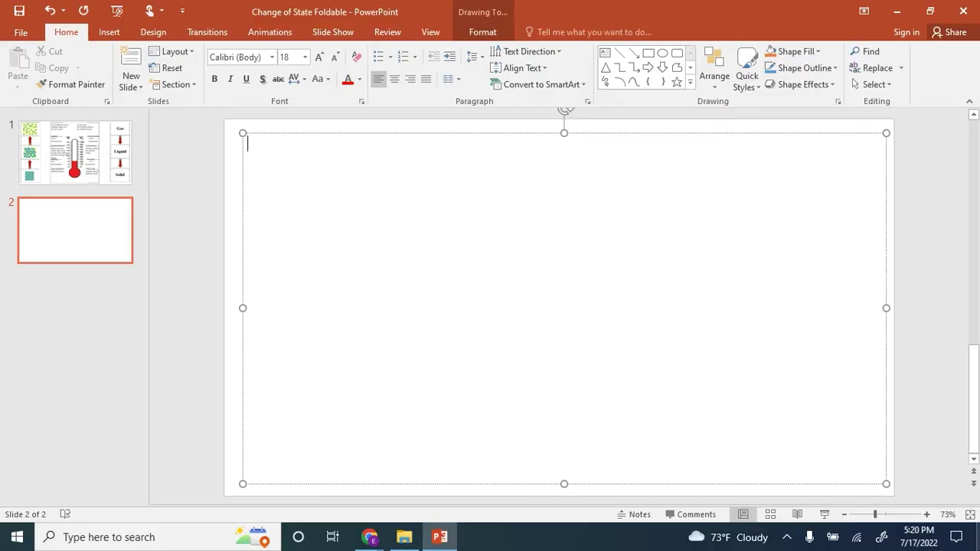
left_click(392, 76)
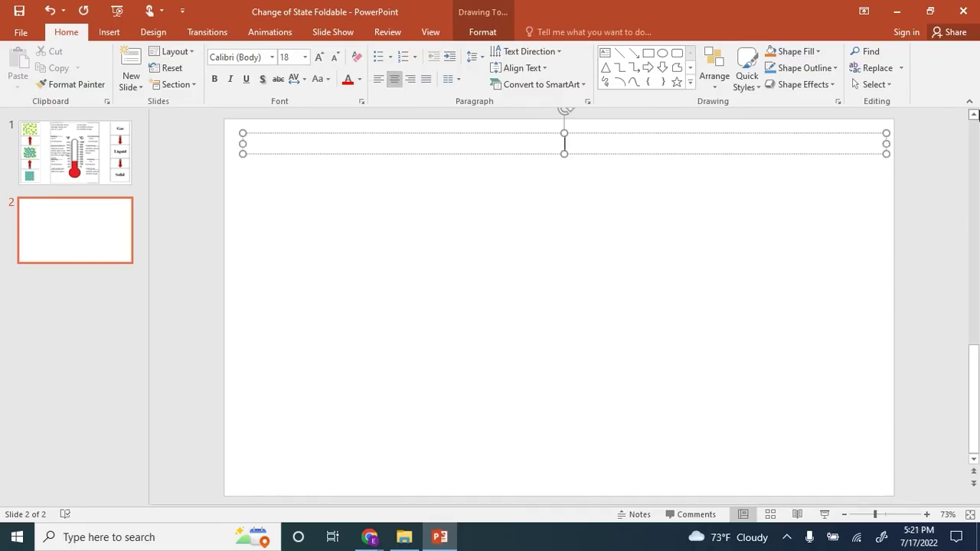
Write "Kinetic Molecular Theory – explains the physical properties of matter" in slide 2's text box
type("Kinetic Molecular Theory")
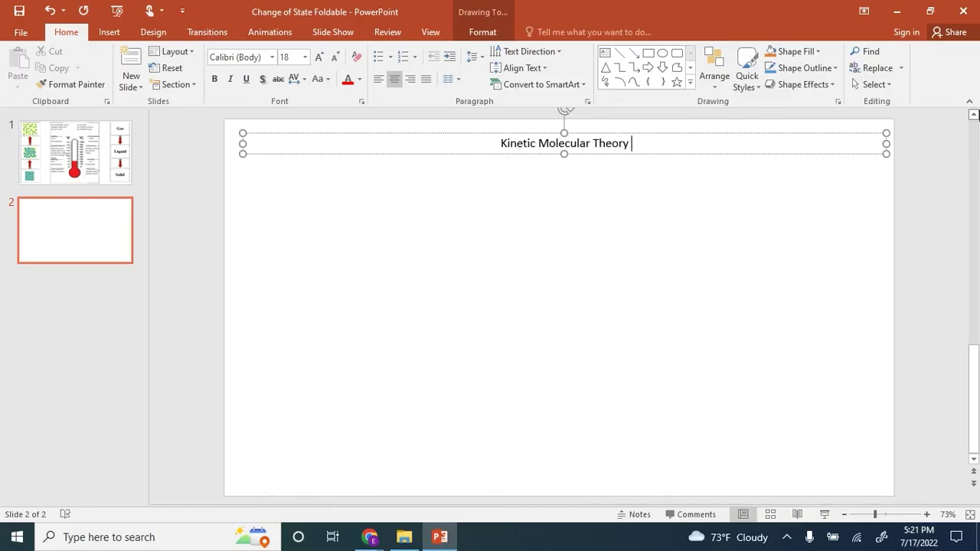
type(" -")
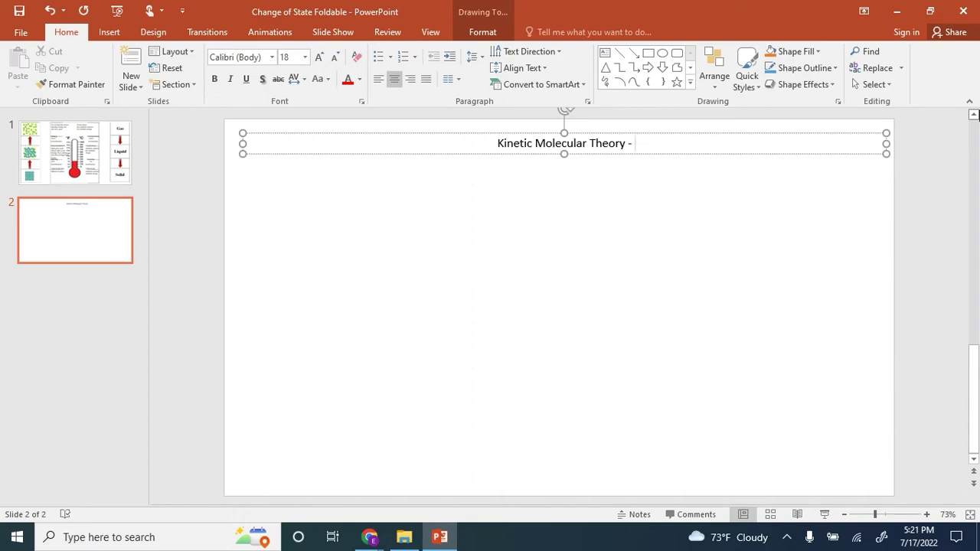
type(" explains the physi")
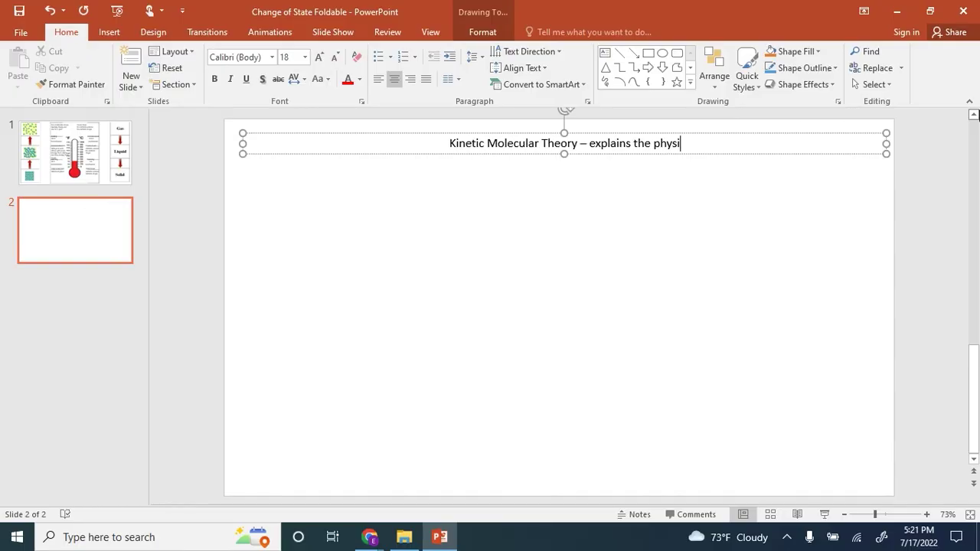
type("cal pro")
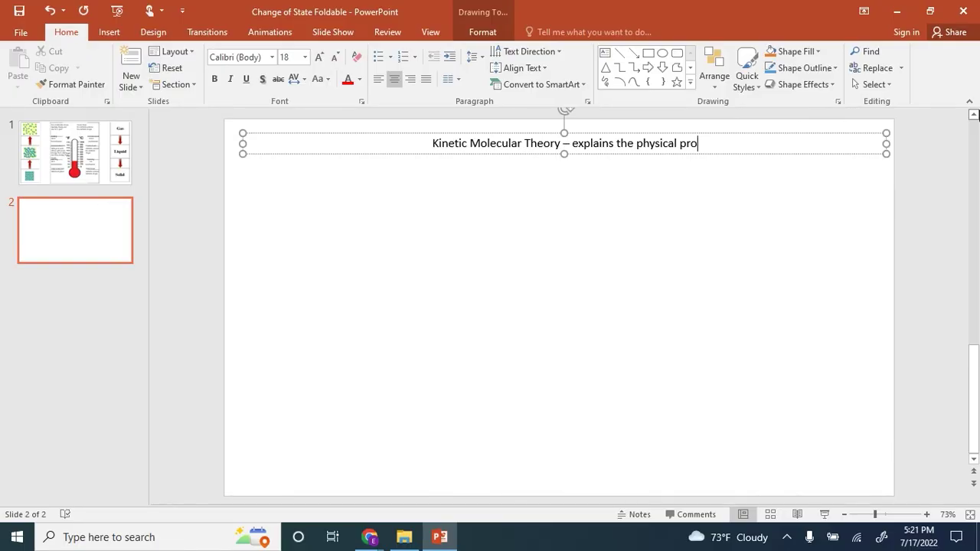
type("pertie")
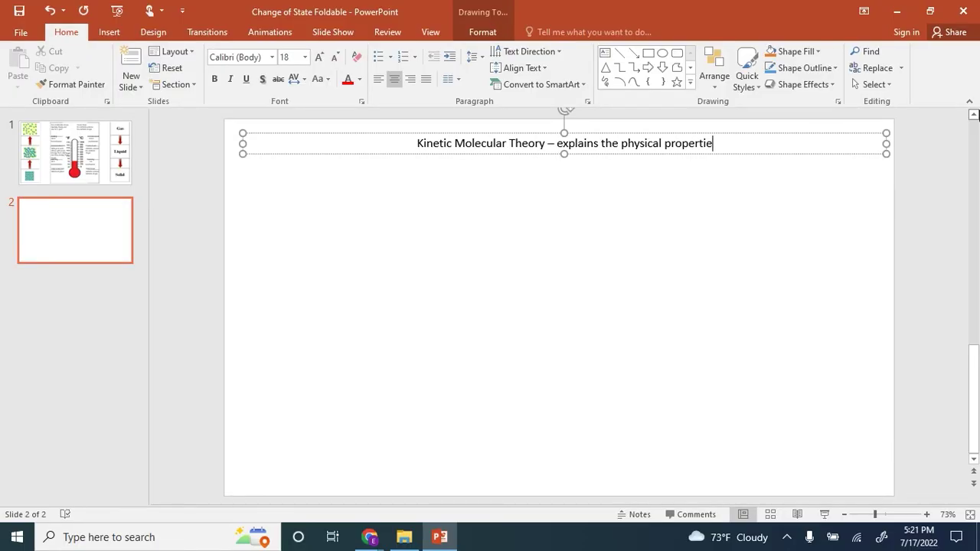
type("s of m")
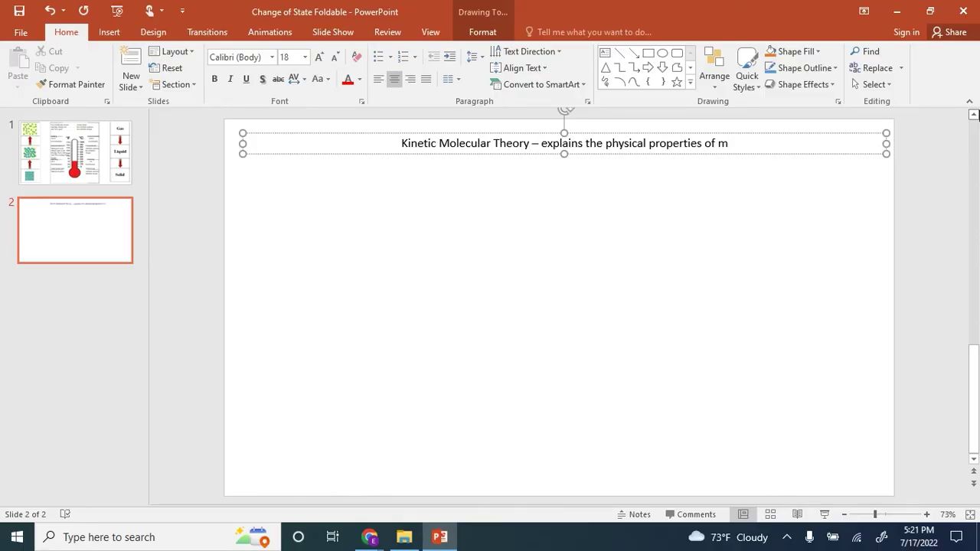
type("atter")
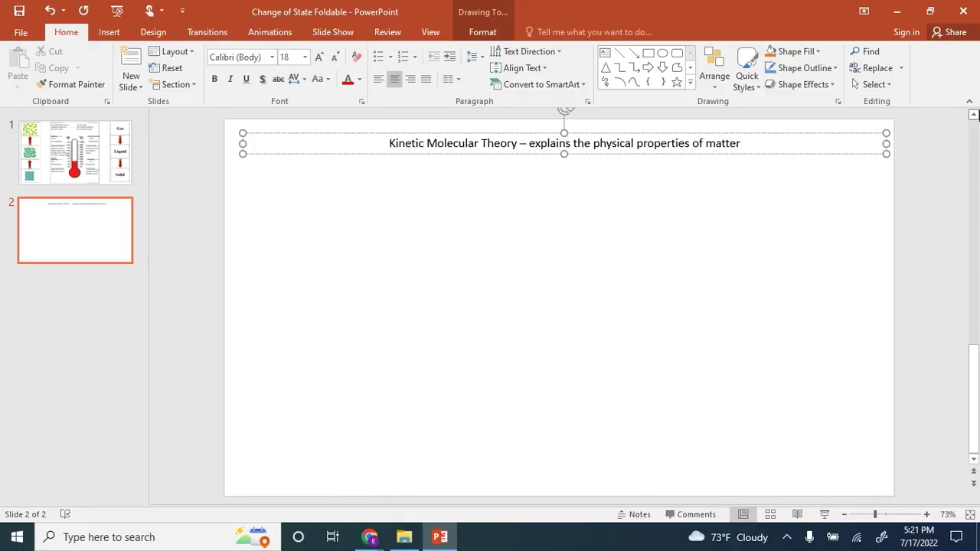
Continue the Kinetic Molecular Theory line with "by the motion of its particles" and leave a blank line beneath it
type(" by the ")
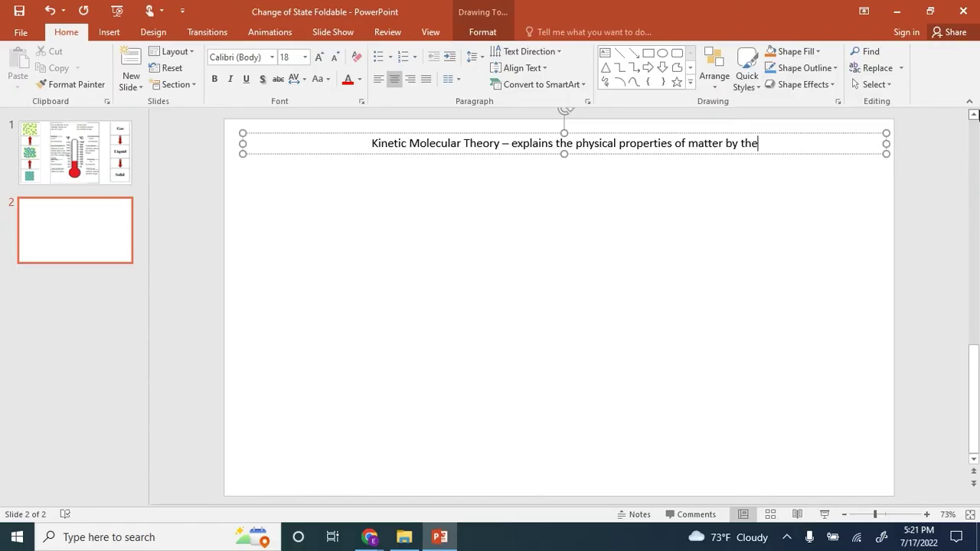
type("motion ")
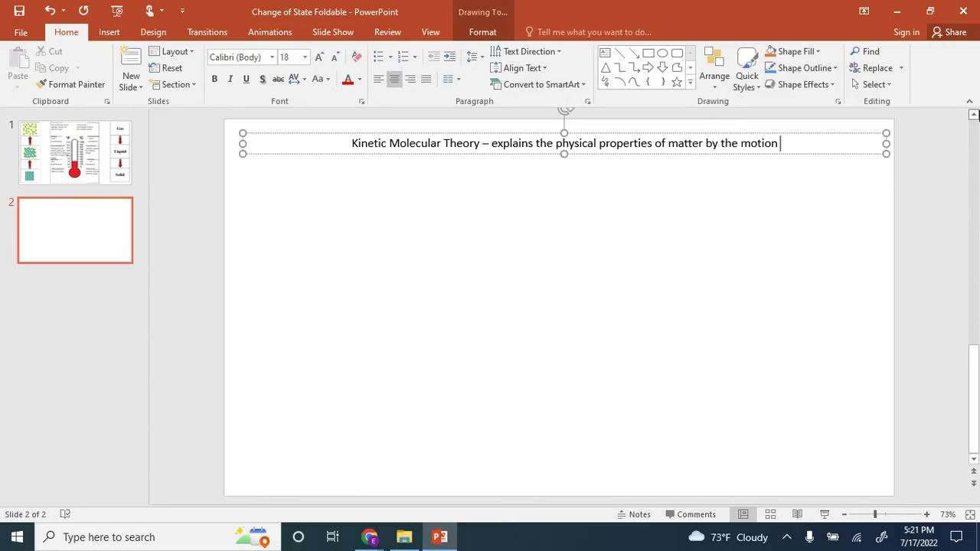
type("of its")
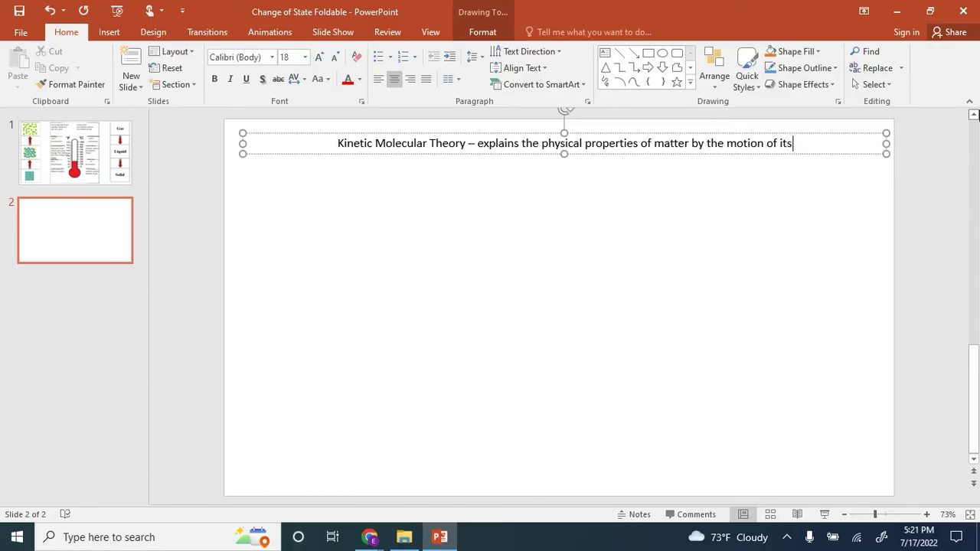
type(" parti")
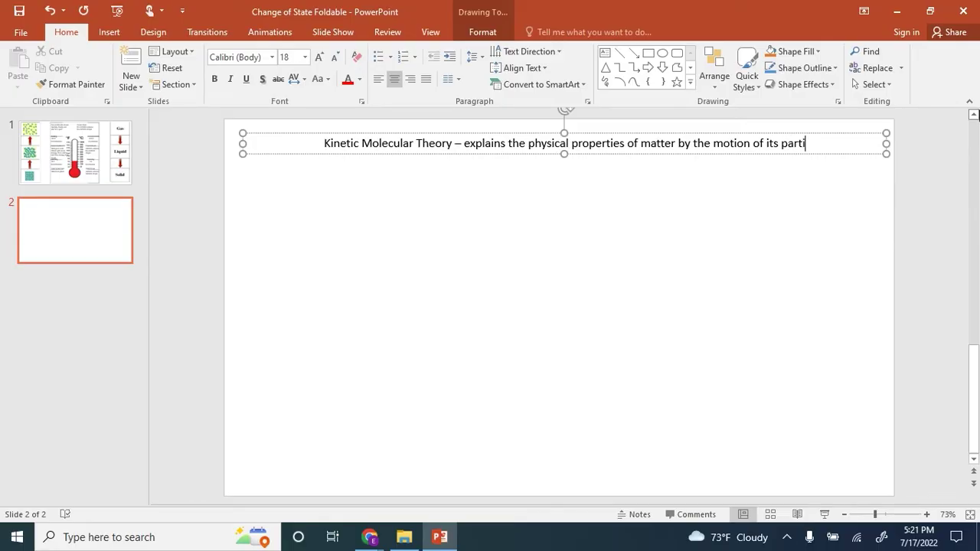
type("cles")
key("Return")
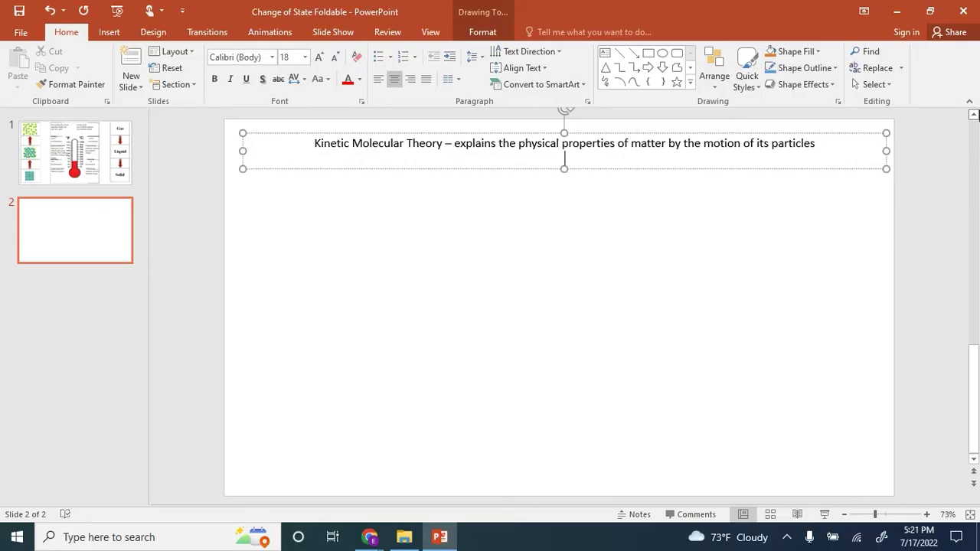
key("Return")
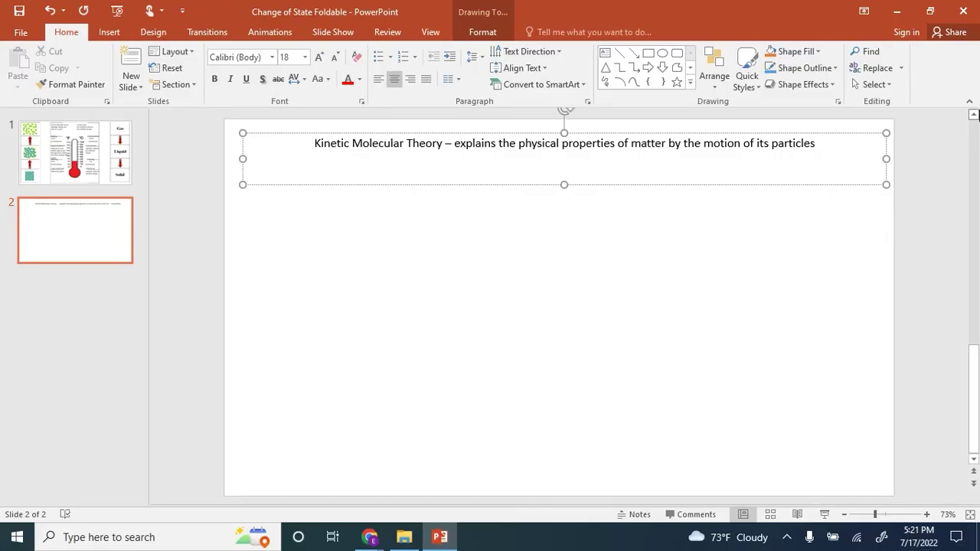
Write "Exothermic – give off energy and include condensation, freezing and deposition" below the blank line in slide 2's text box
type("E")
type("x")
type("othermic")
type(" -")
type(" g")
type("i")
type("v")
type("e")
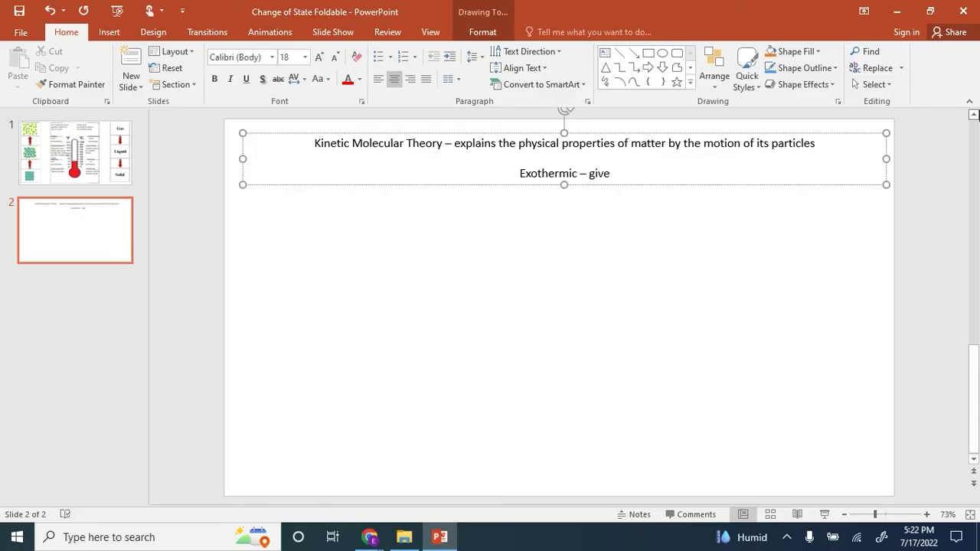
type(" off")
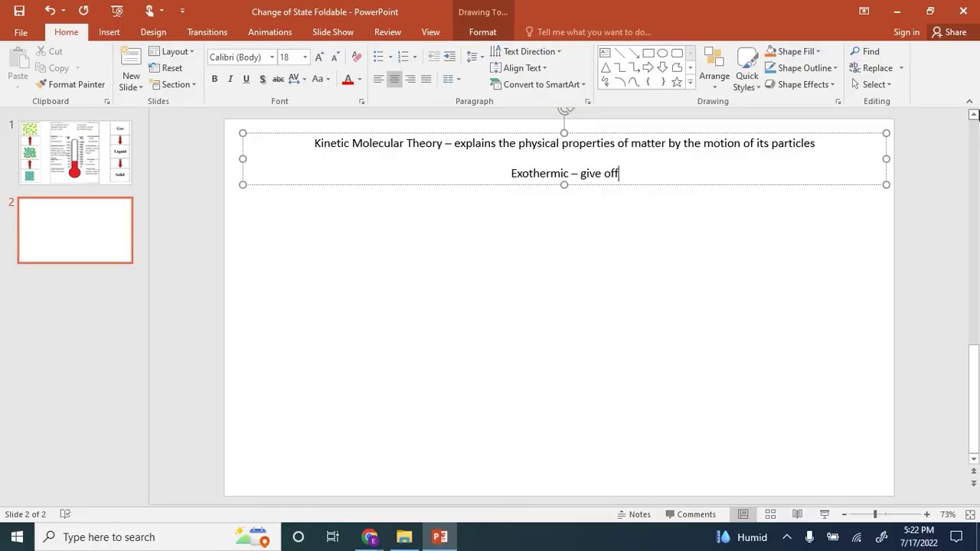
type(" energ")
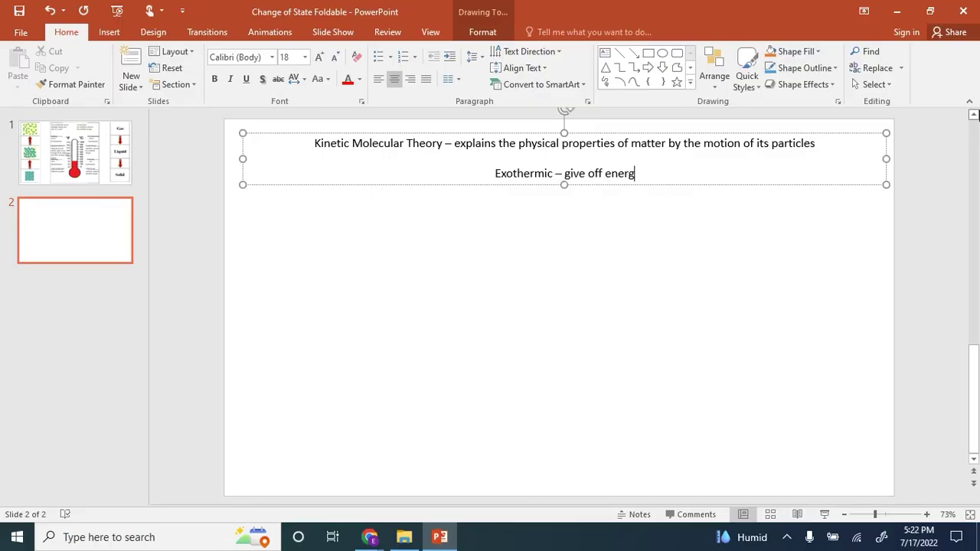
type("y and include condensation, freezing")
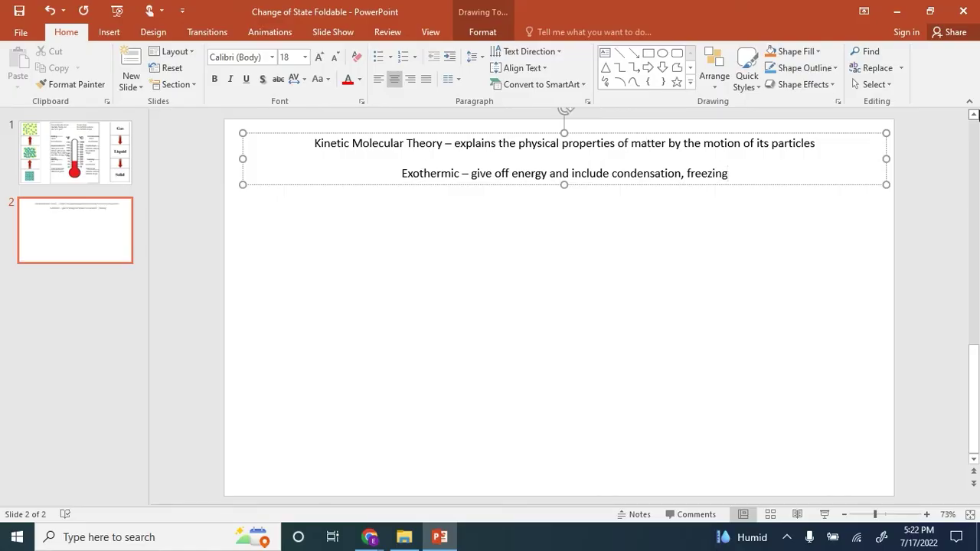
type(" and ")
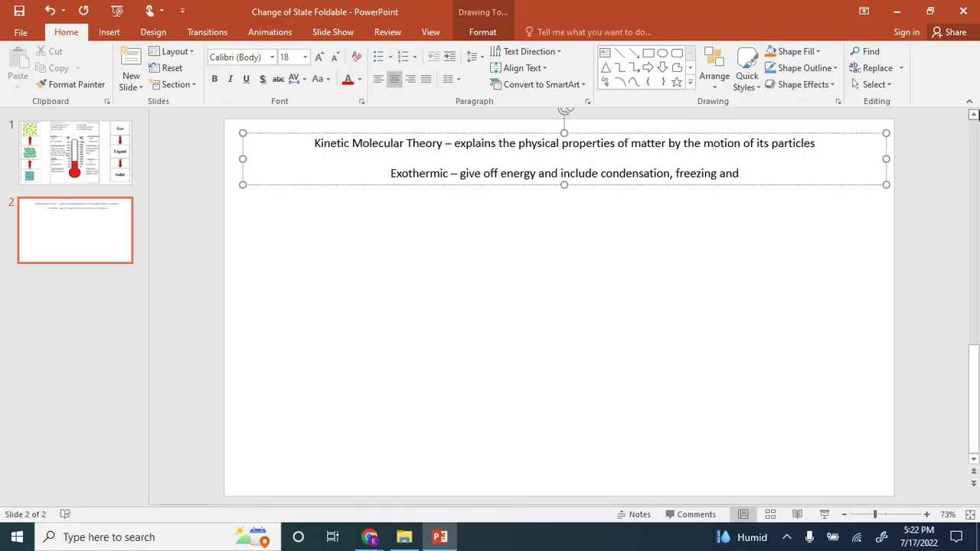
type("deposition")
Add "Deposition is the change of state from gas to solid" directly under the Exothermic line, followed by a blank line
key("Return")
type("D")
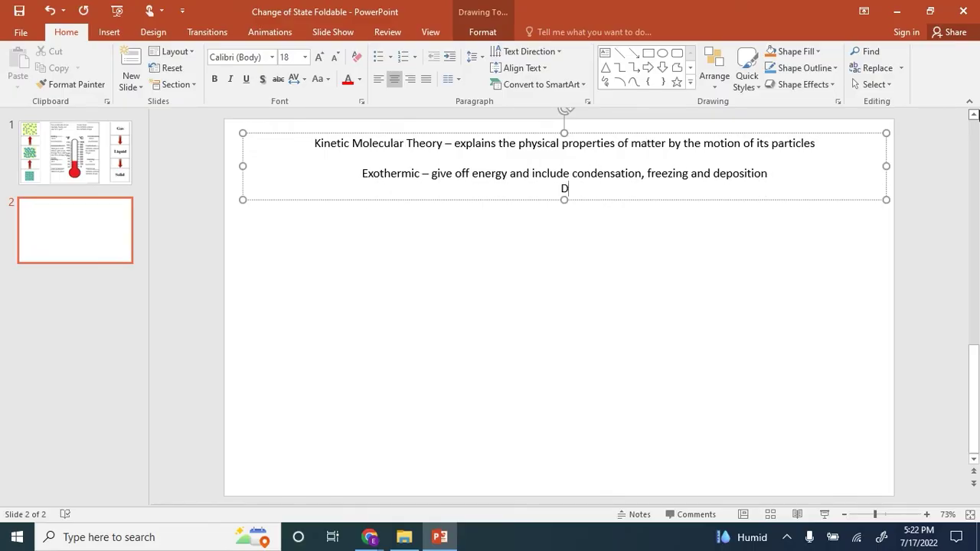
type("epos")
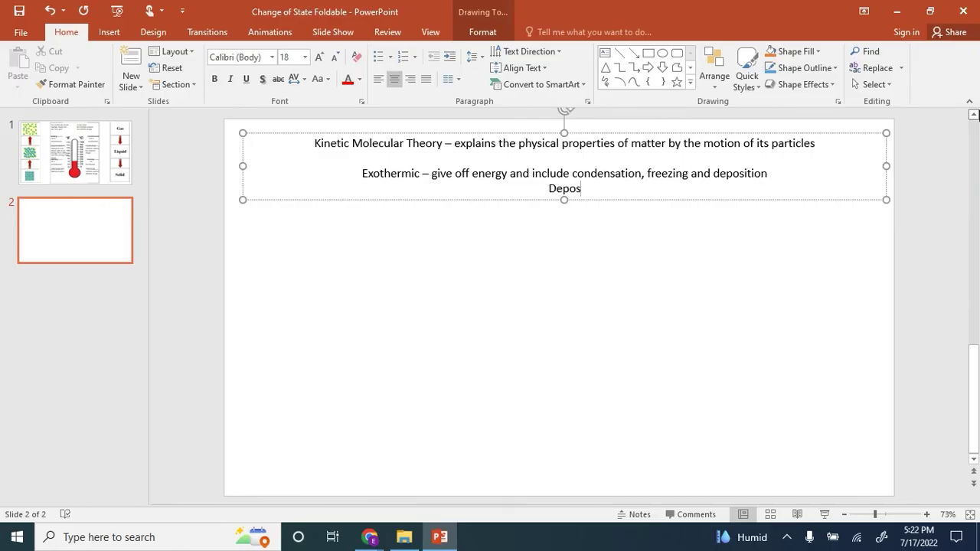
type("ition")
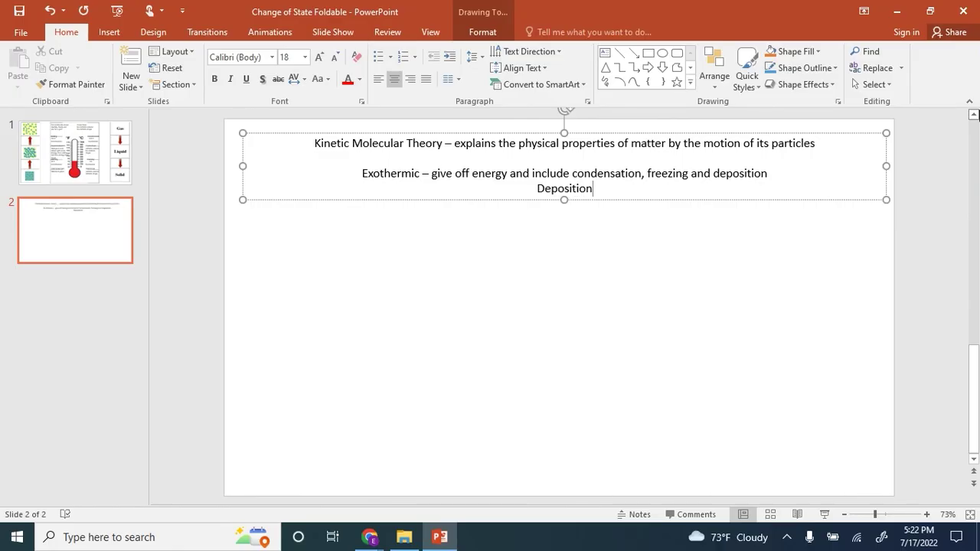
type(" i")
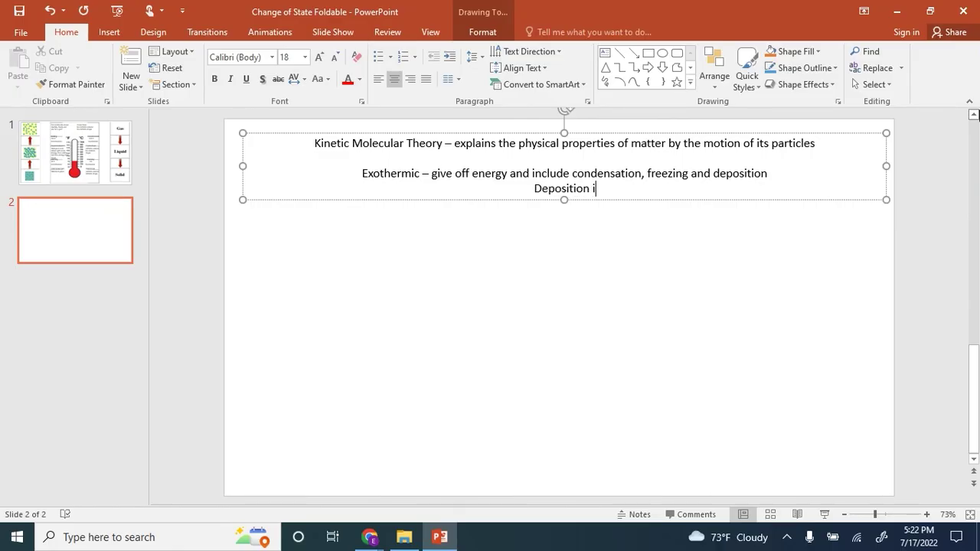
type("s the change of state f")
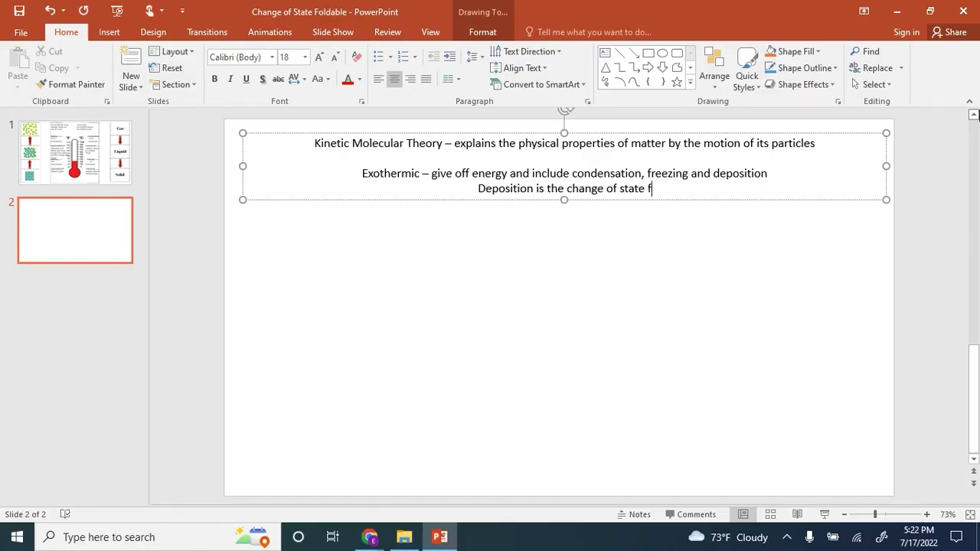
type("rom ")
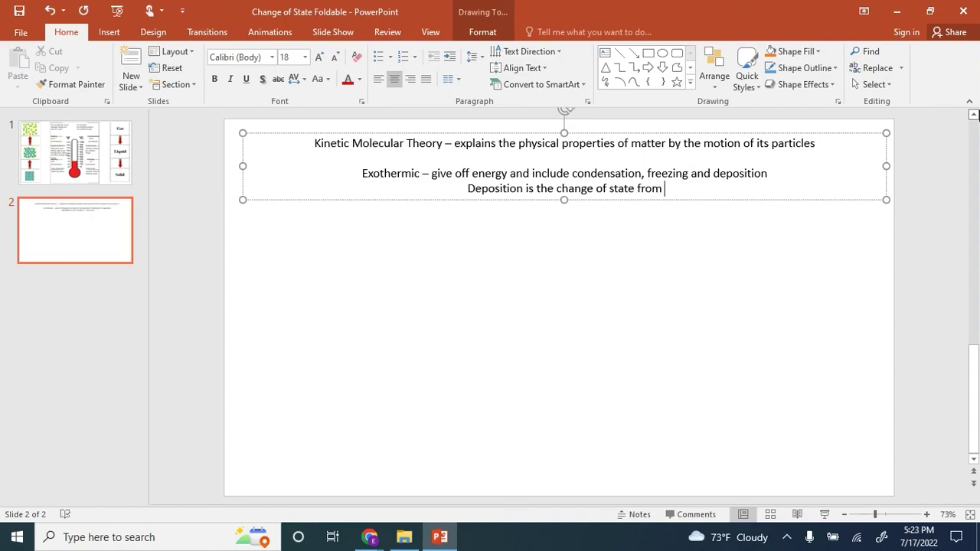
type("gas to ")
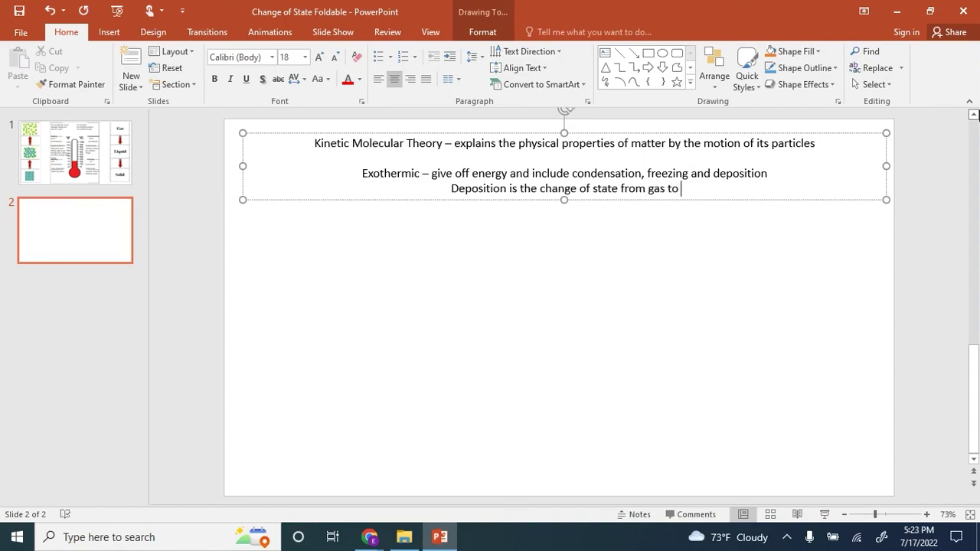
type("solid")
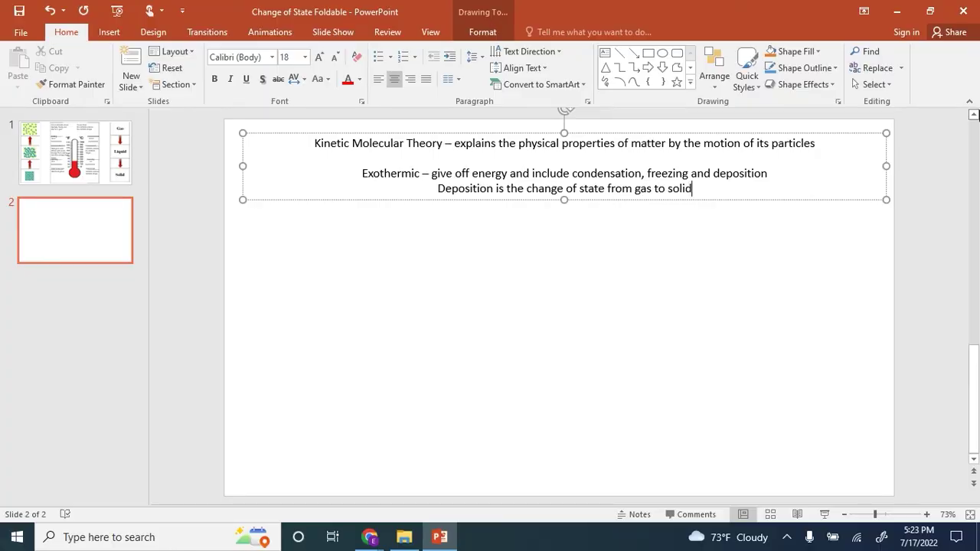
key("Return")
key("Return")
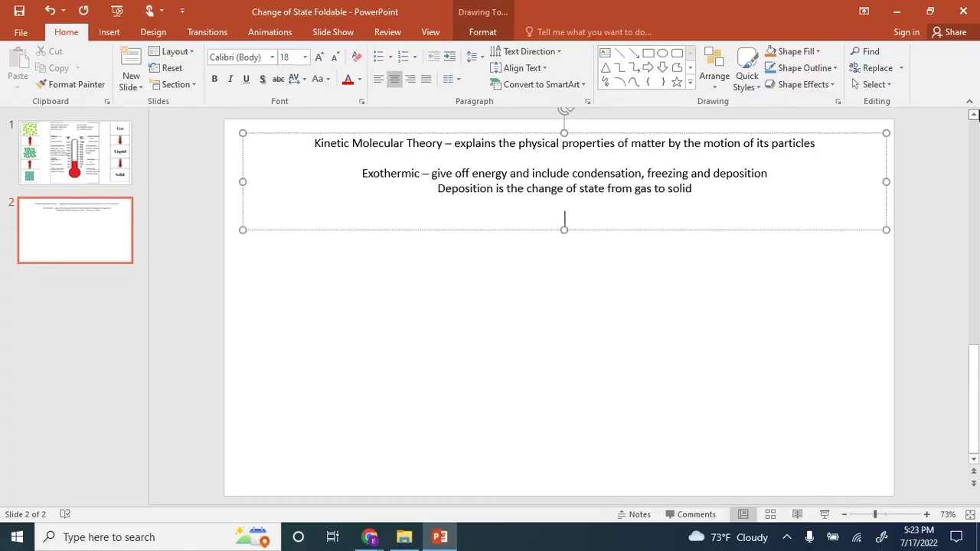
Write "Endothermic – take energy in and include boiling, melting and sublimation" below the blank line after the Deposition sentence
type("Endothermi")
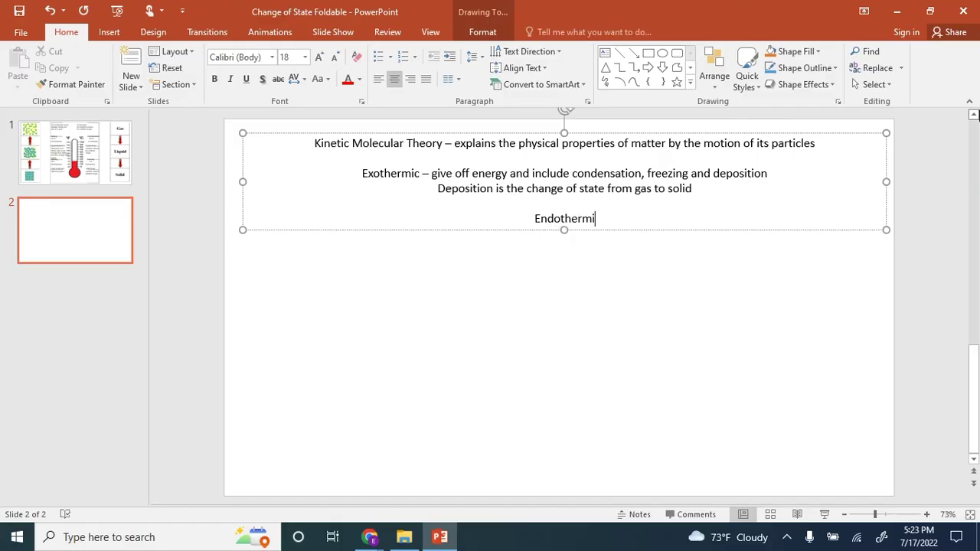
type("c ")
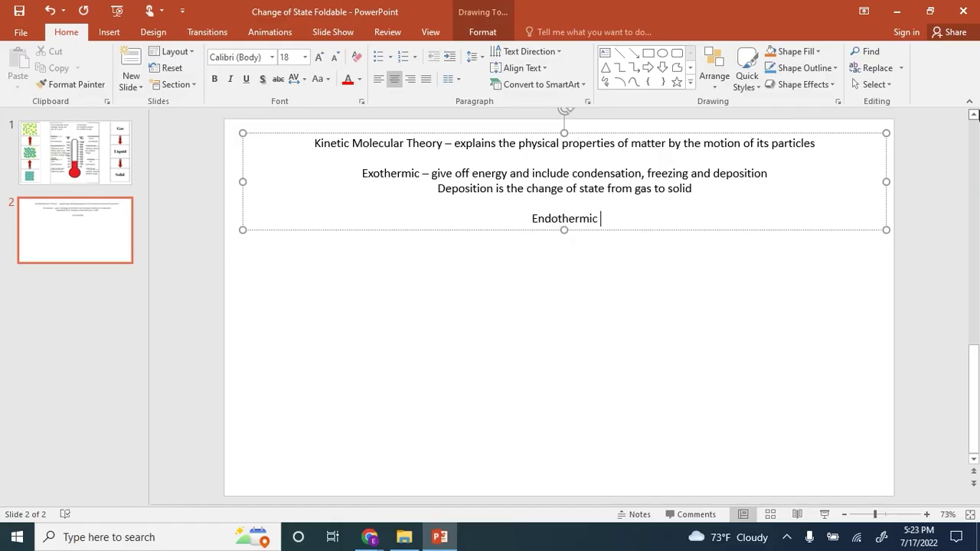
type("-")
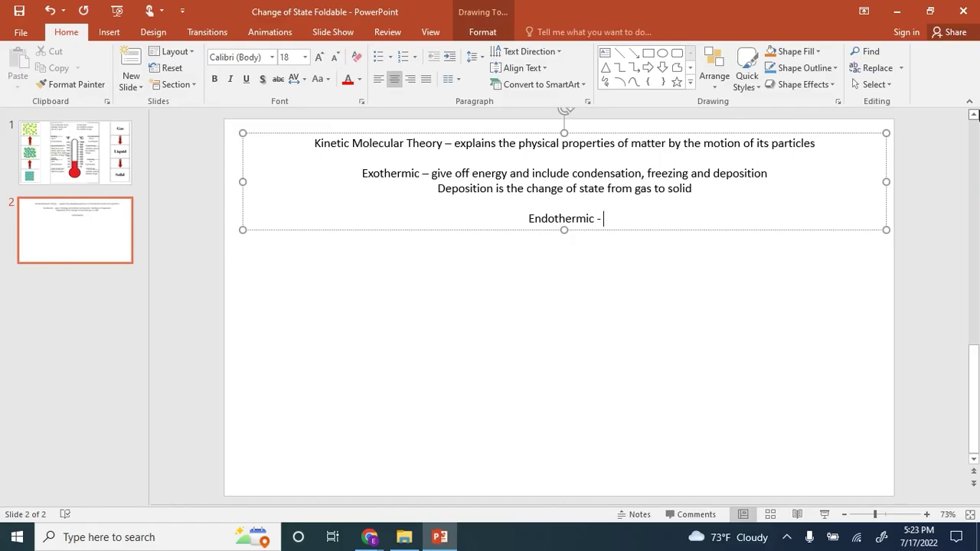
type(" take e")
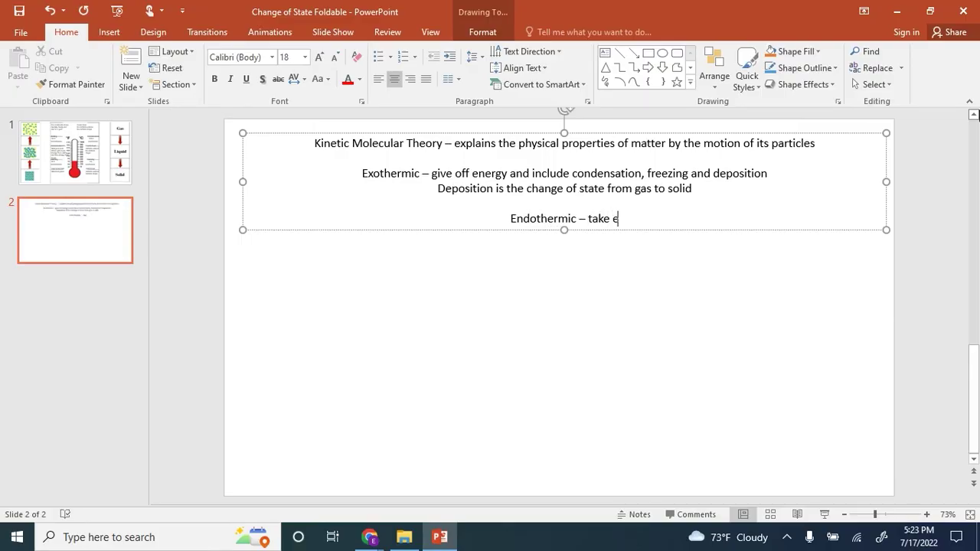
type("ner")
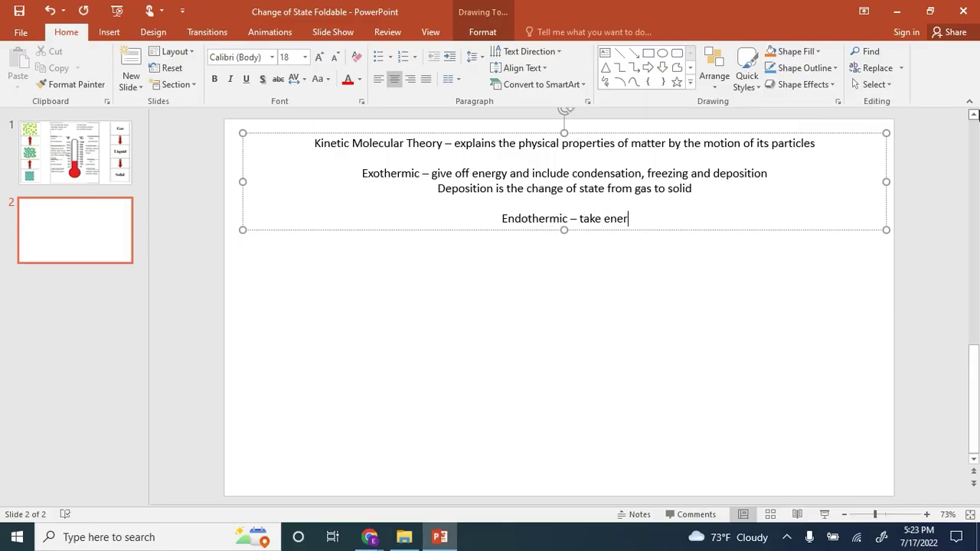
type("gy in ")
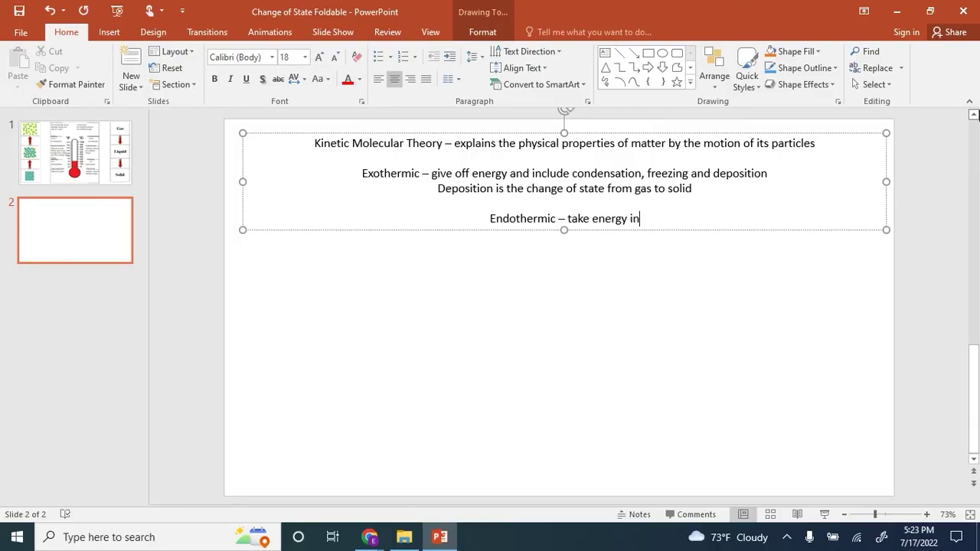
type("and ")
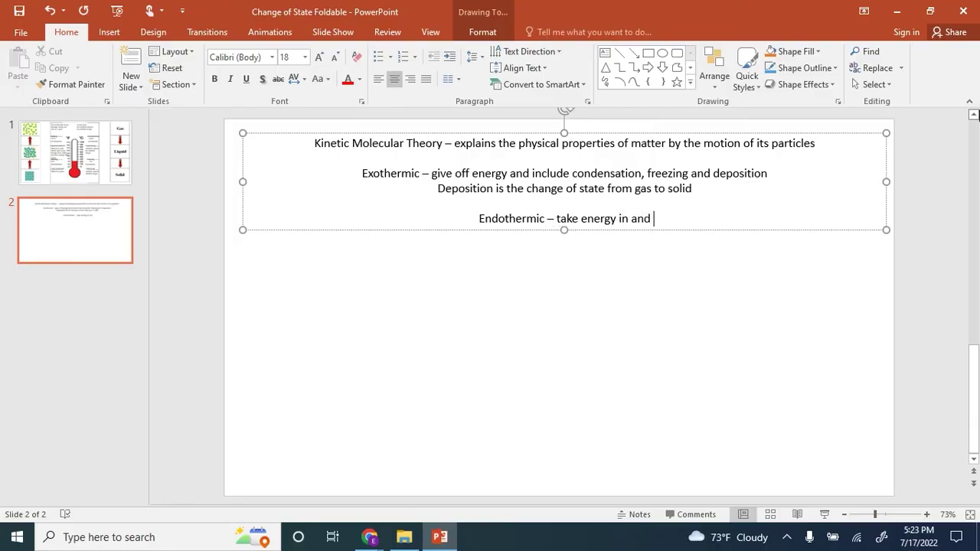
type("includ")
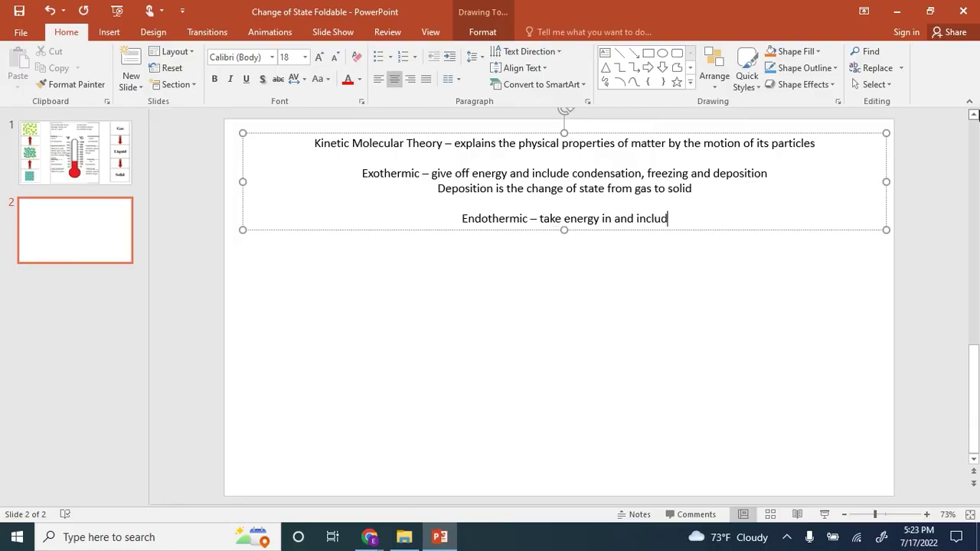
type("e bo")
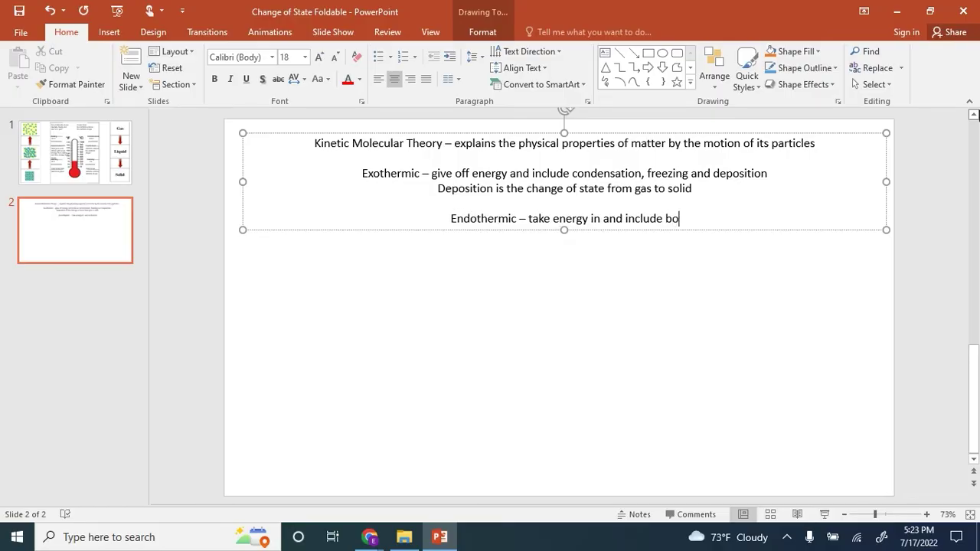
type("iling,")
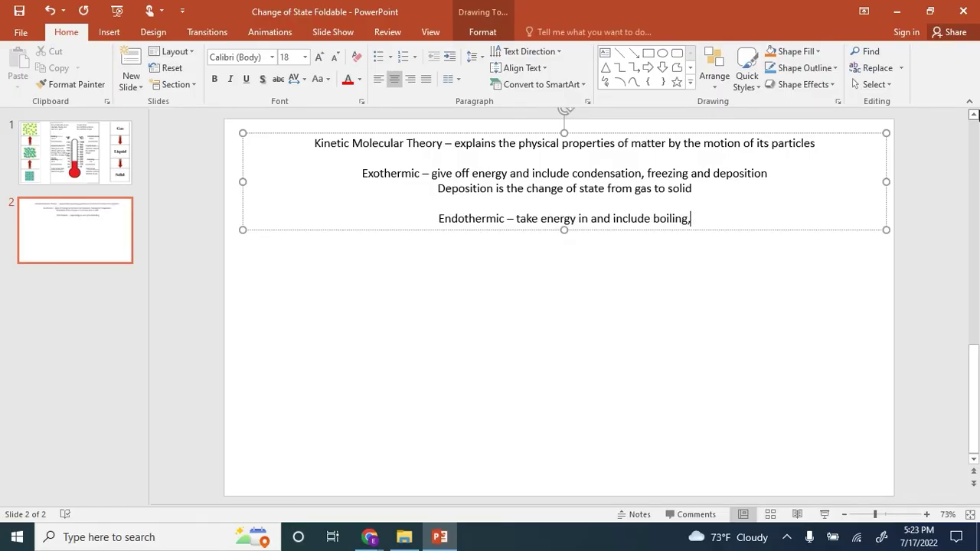
type(" mel")
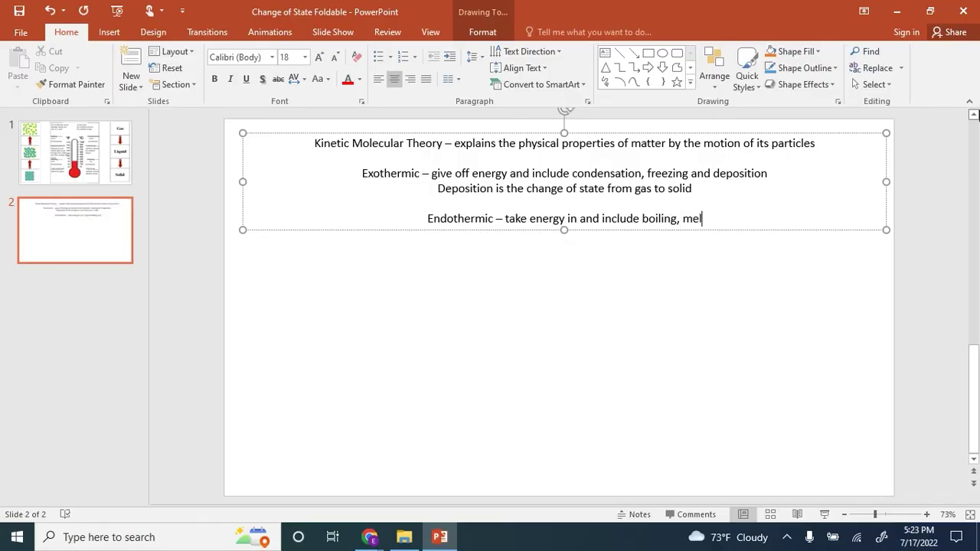
type("ting a")
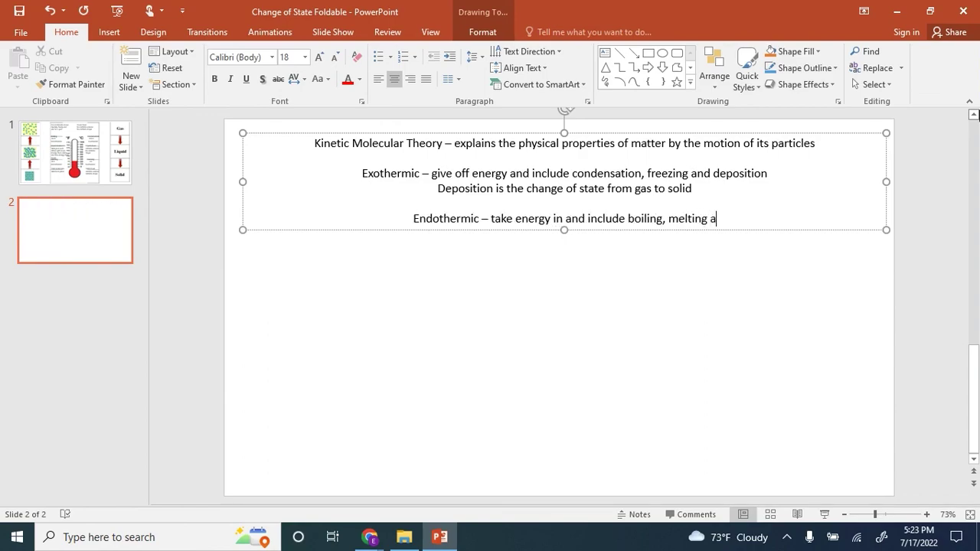
type("nd sub")
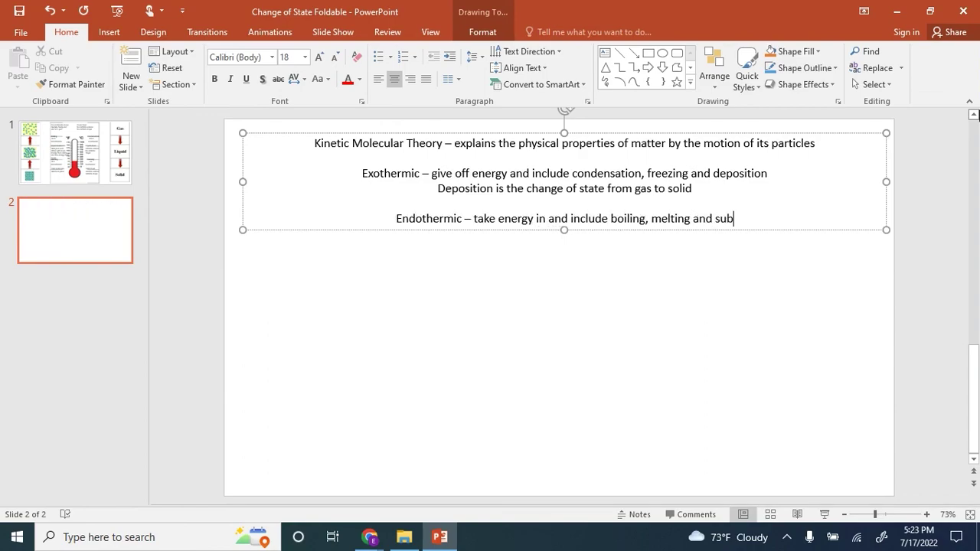
type("lim")
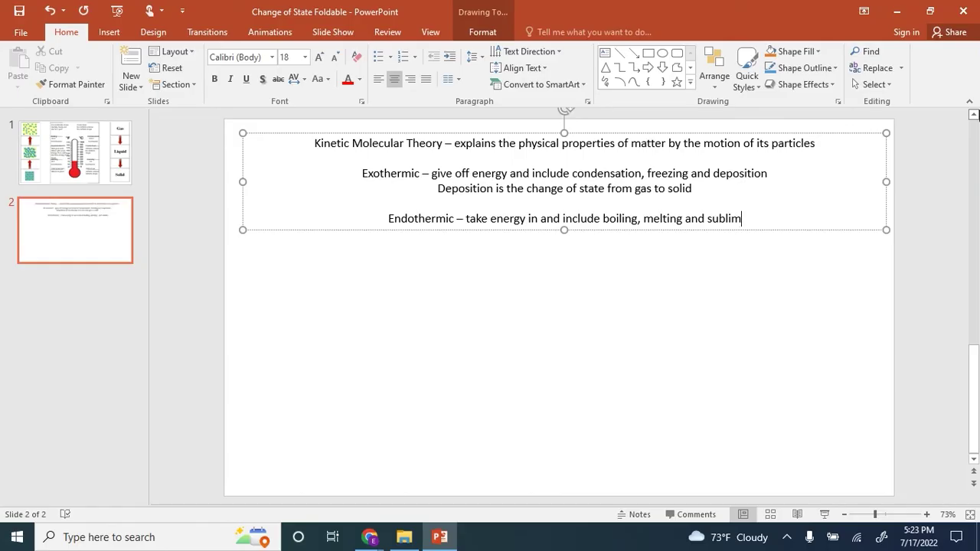
type("ation")
Add "Sublimation is the change of state from solid to gas" directly under the Endothermic line
key("Return")
type("Sublimat")
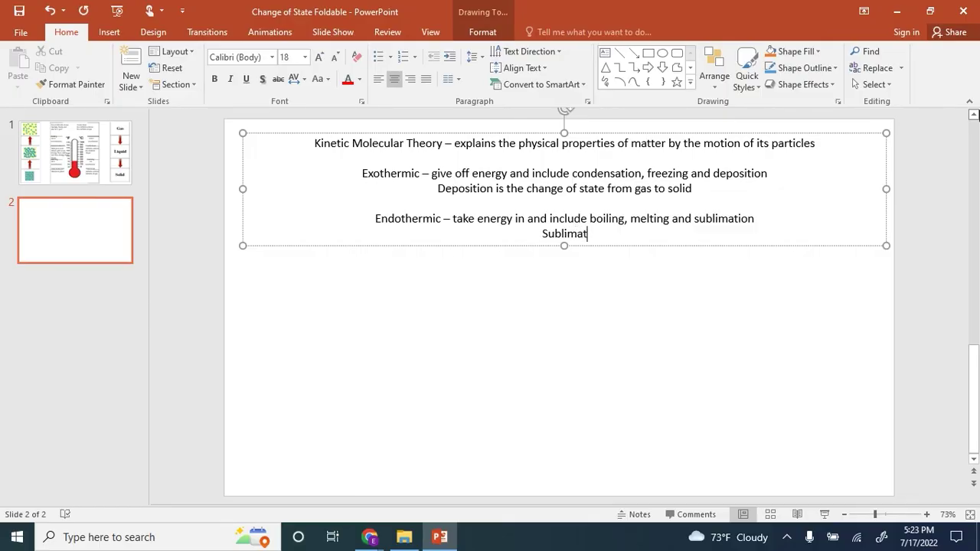
type("ion is the change of state from")
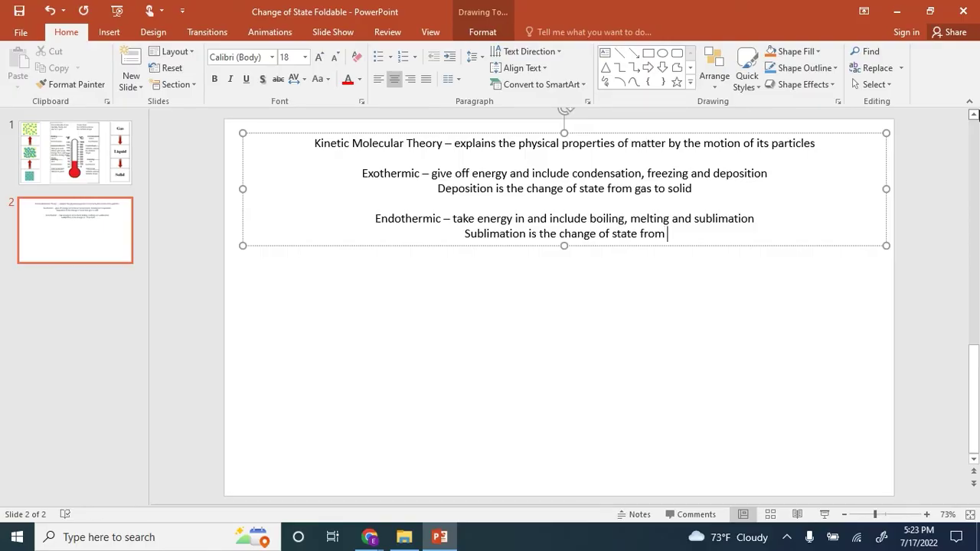
type(" solid")
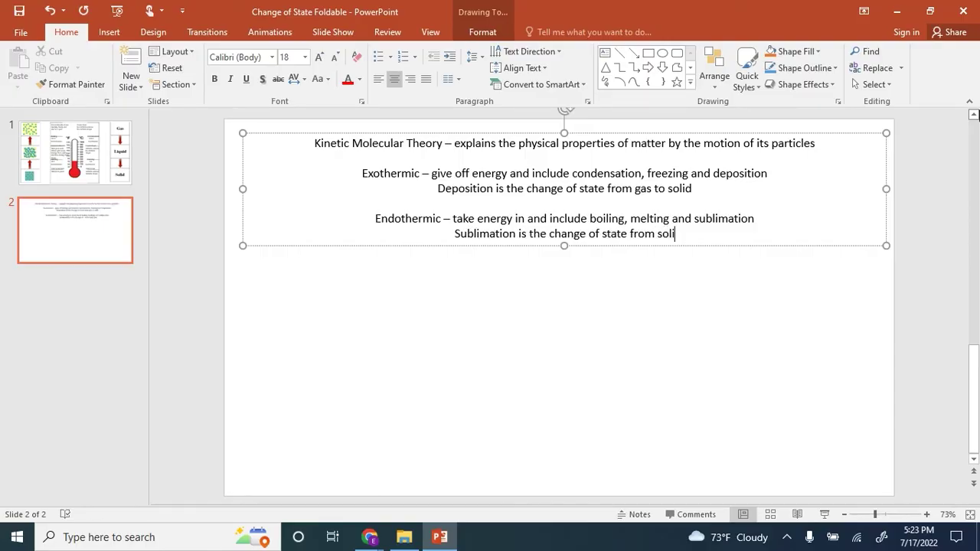
type(" to ga")
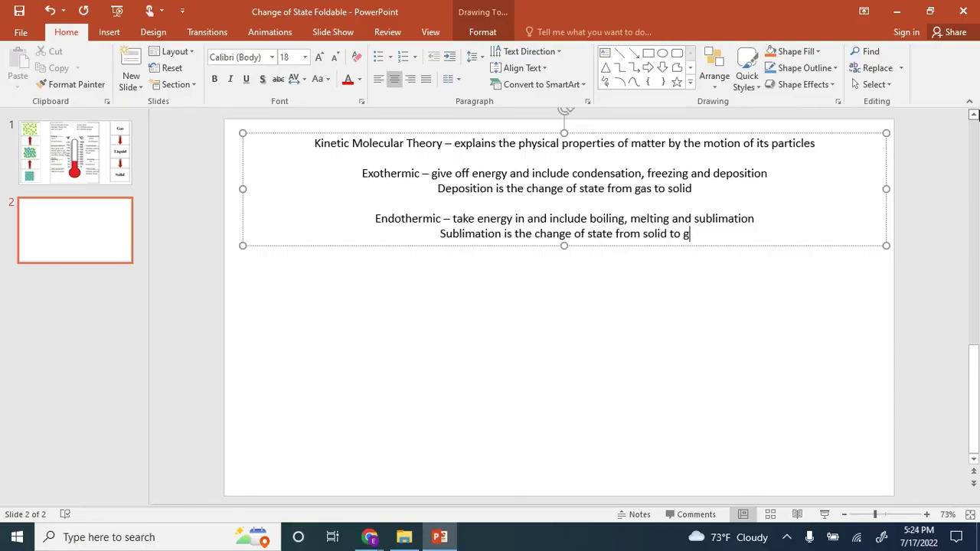